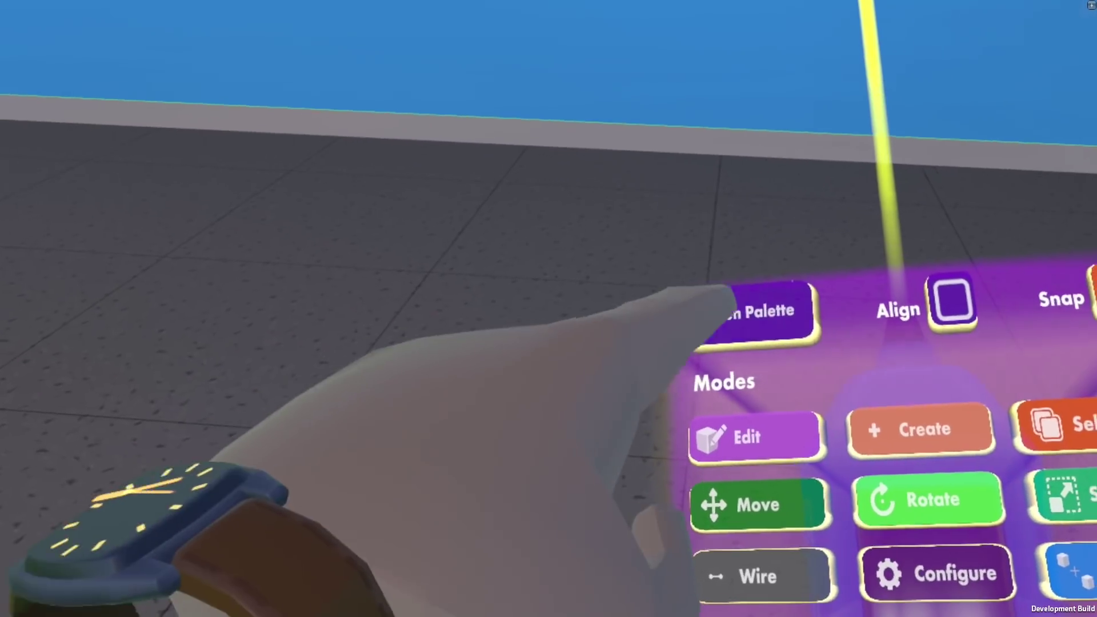
Open the maker palette settings and set the Move Snap to 5.
click(743, 311)
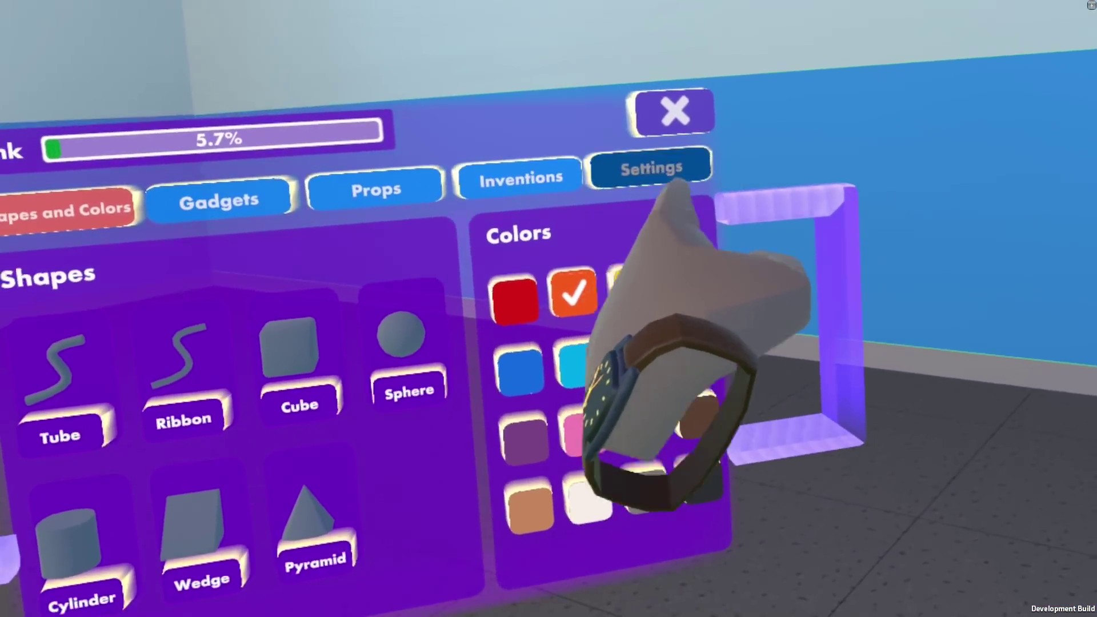
click(652, 166)
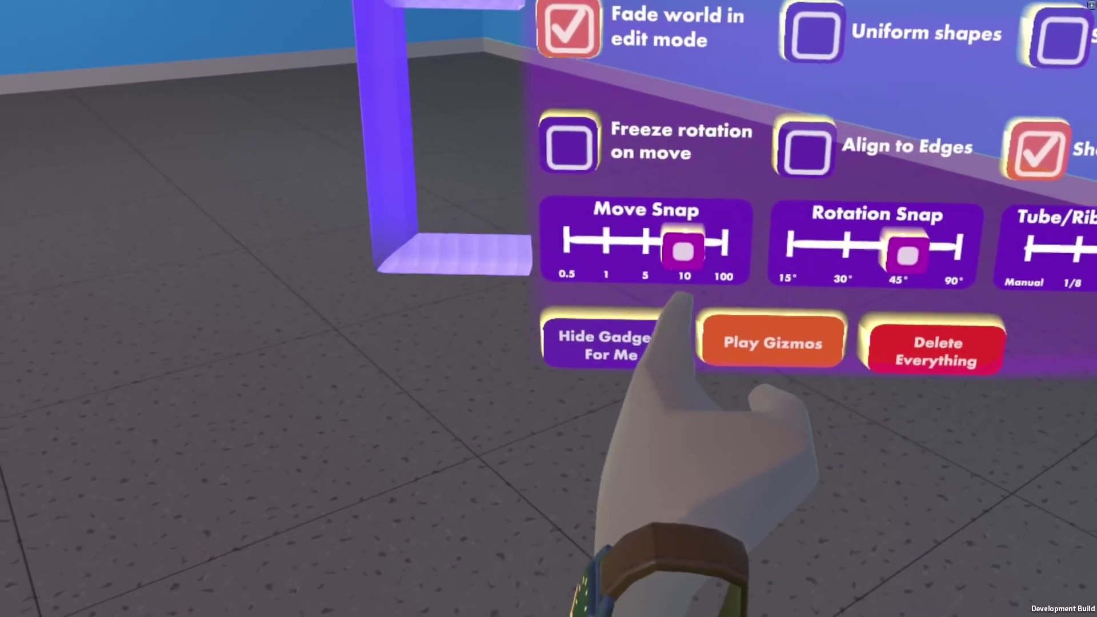
drag(693, 291, 651, 285)
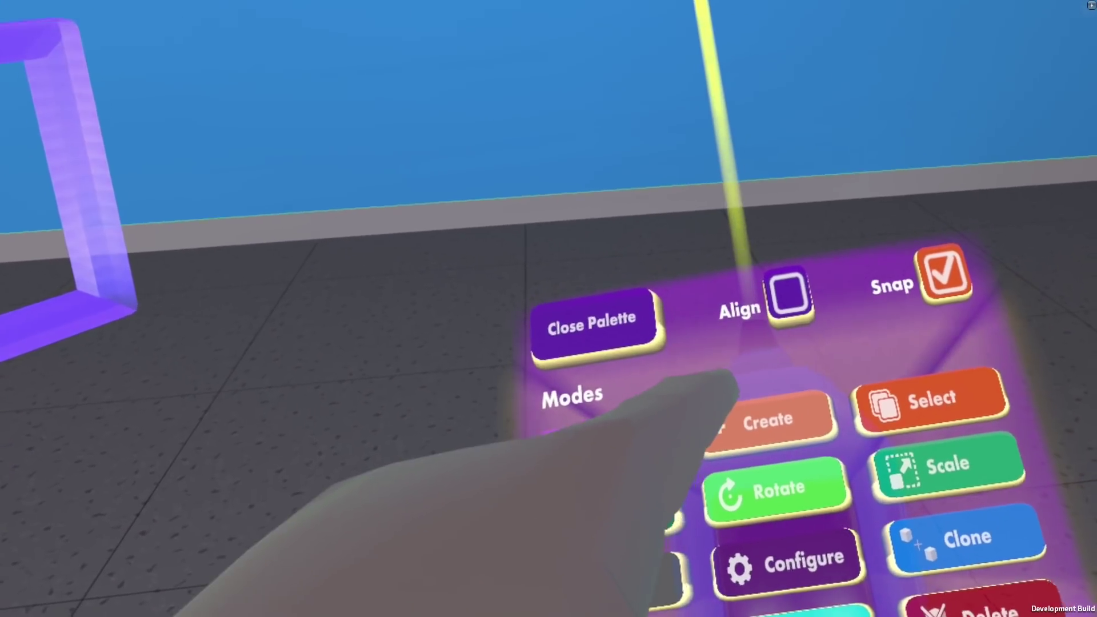
Create four long horizontal beams from the Cube shape, stacked on top of each other on the floor.
click(703, 431)
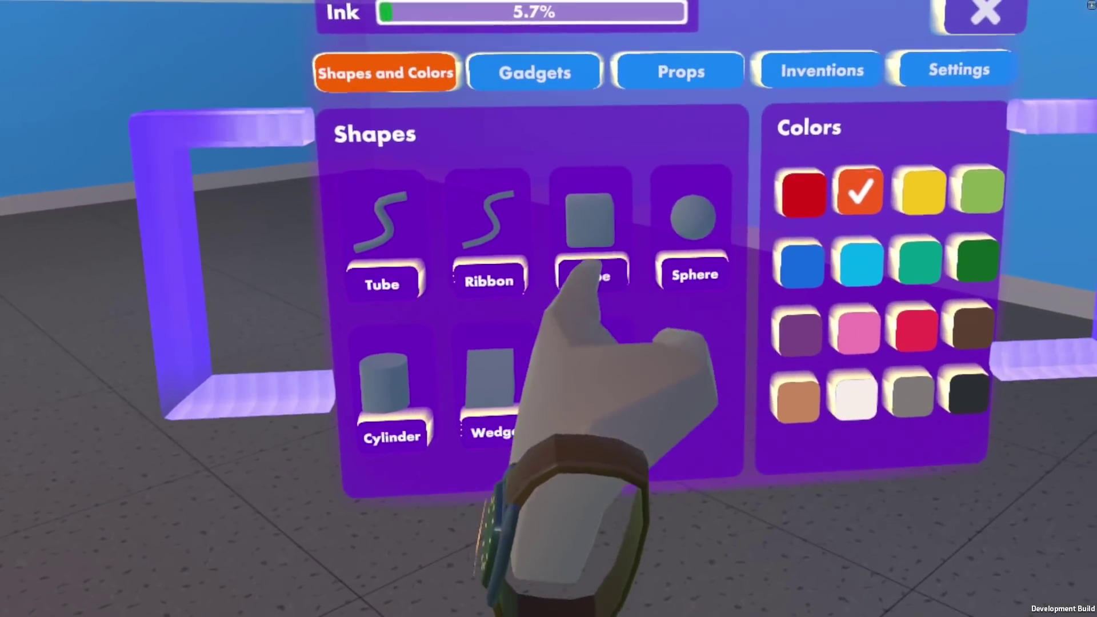
click(678, 270)
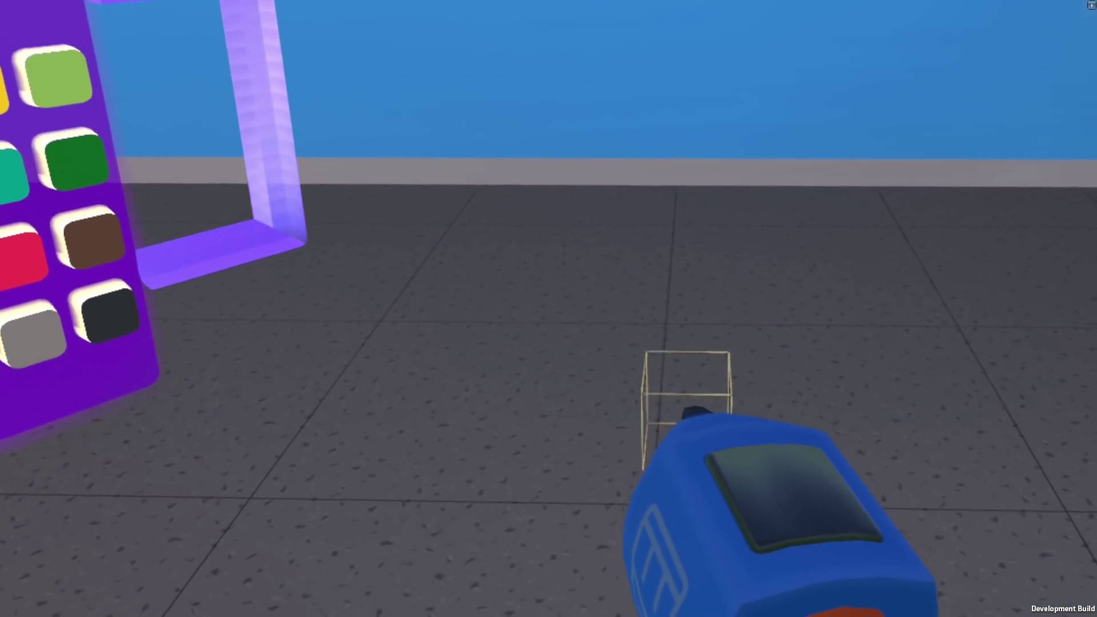
click(617, 415)
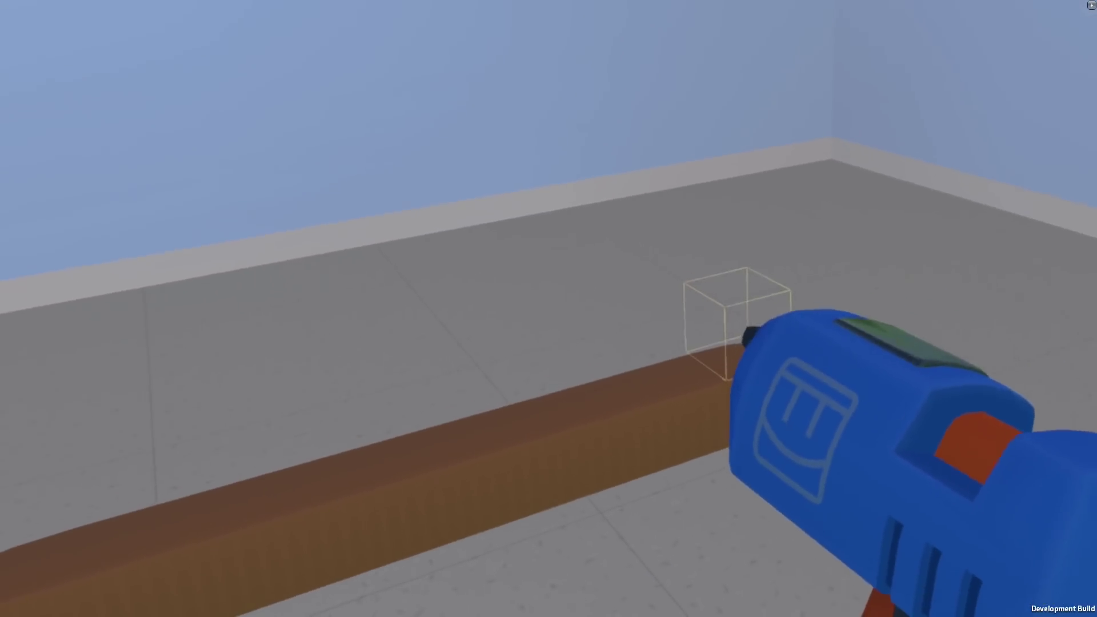
click(728, 320)
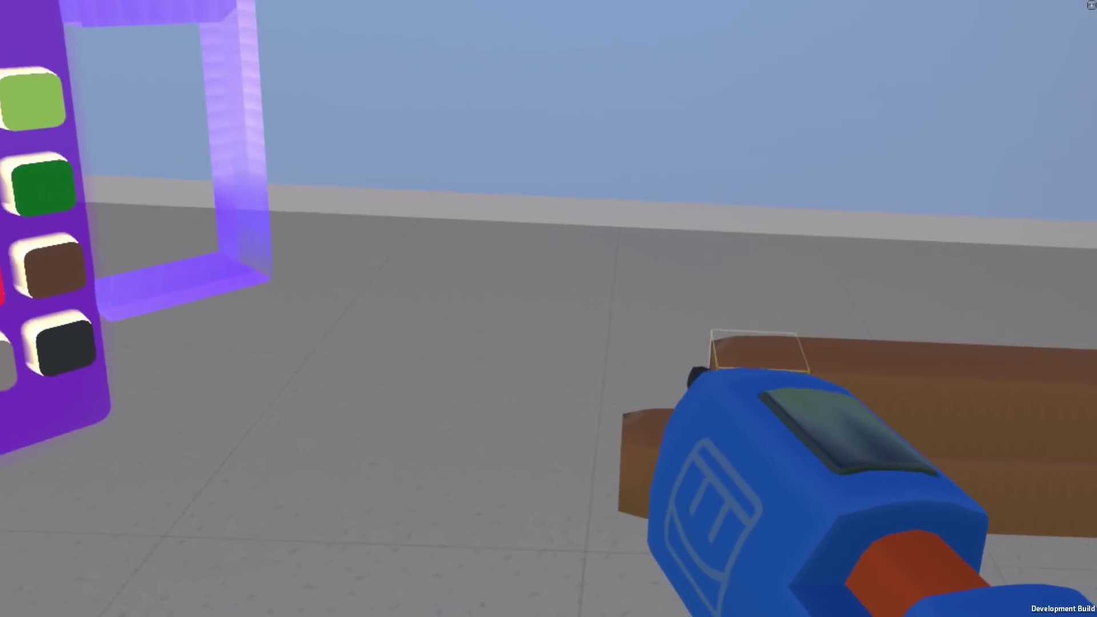
click(674, 382)
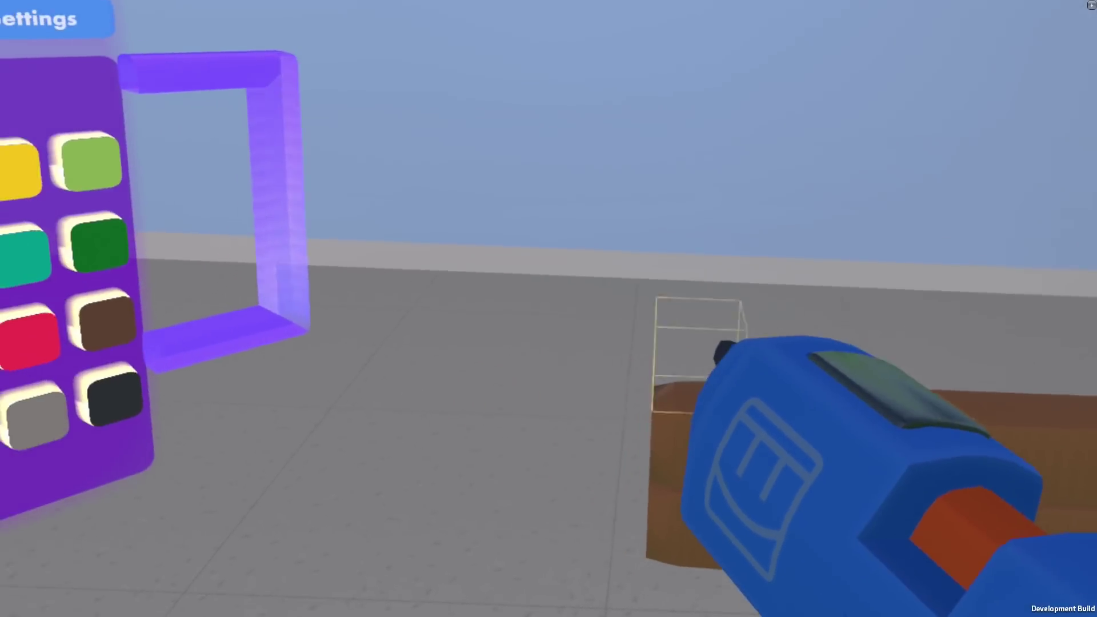
mouse_move(686, 374)
mouse_down()
mouse_move(640, 368)
mouse_move(743, 365)
mouse_up()
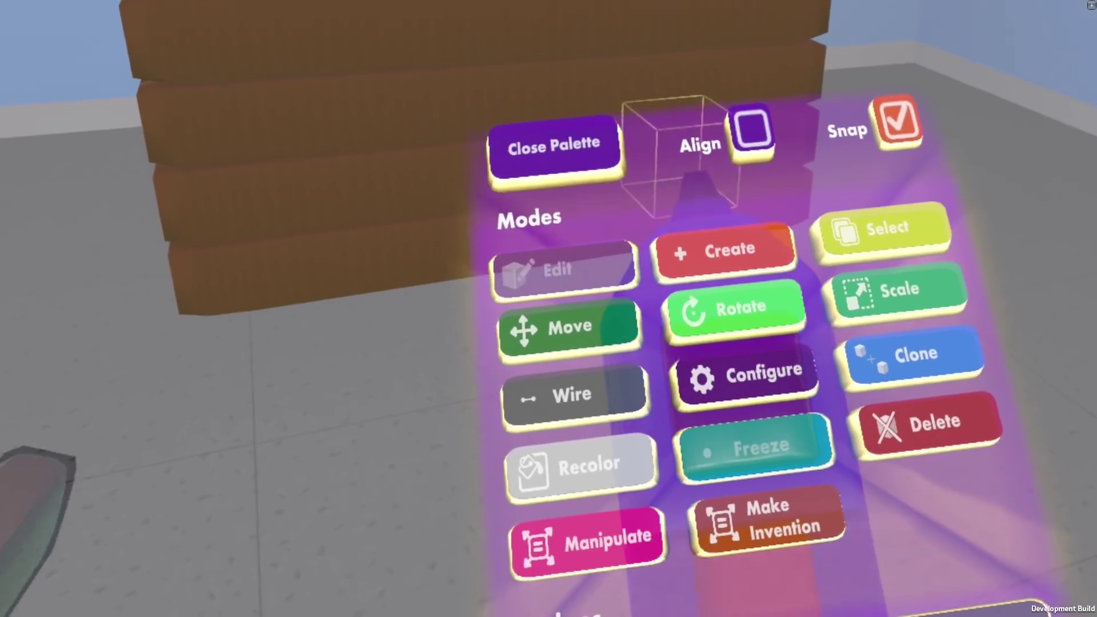
Move the top beam straight up so that it floats well above the stack.
click(569, 328)
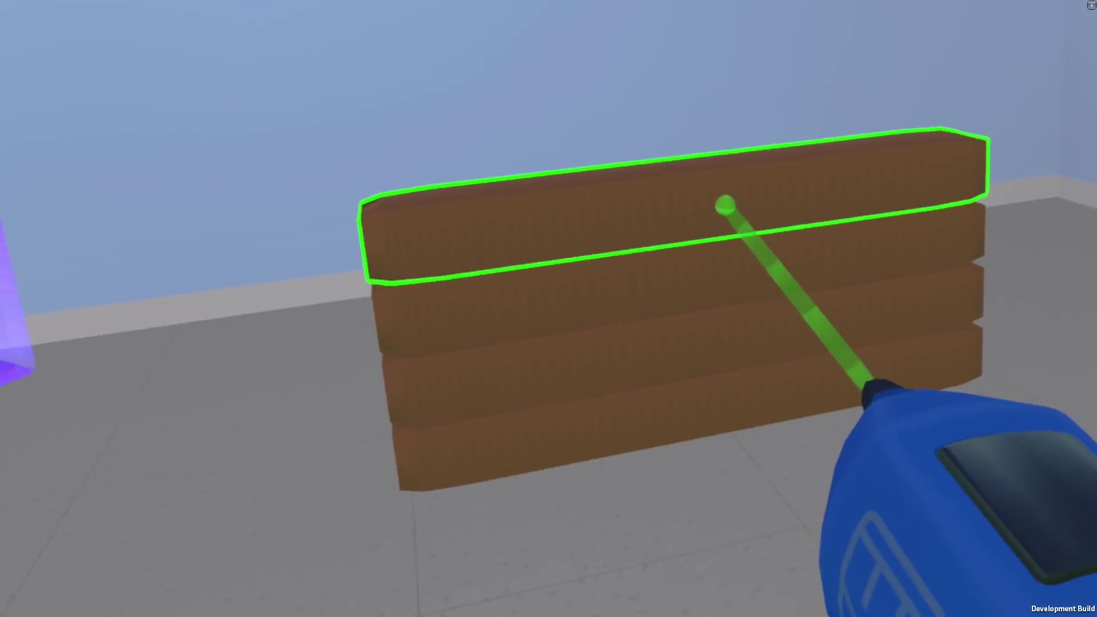
drag(725, 203, 724, 152)
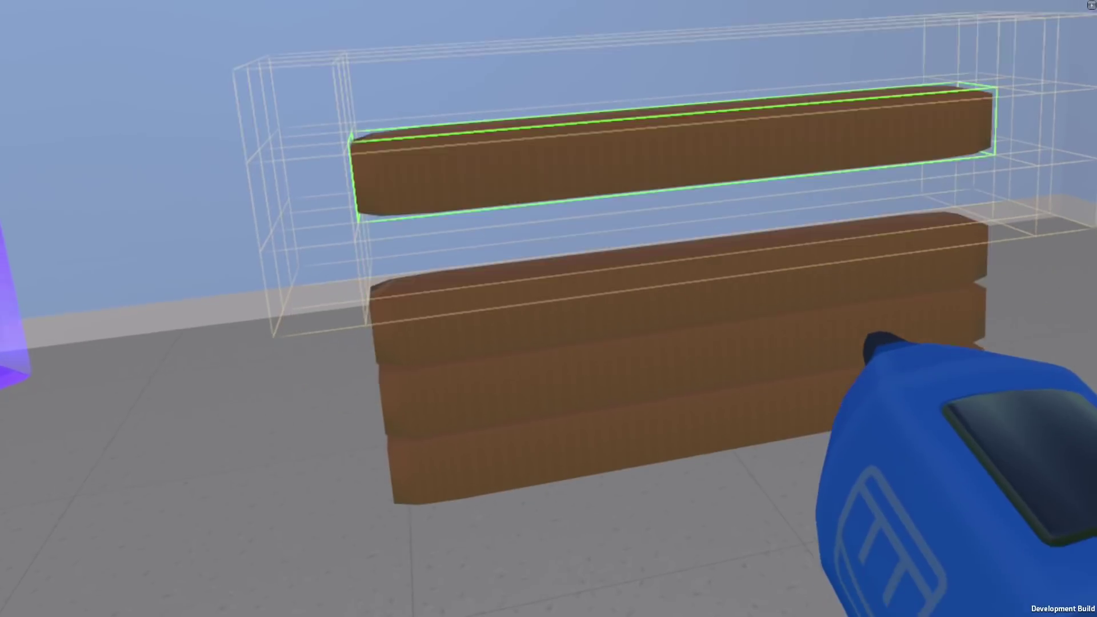
drag(725, 193, 748, 137)
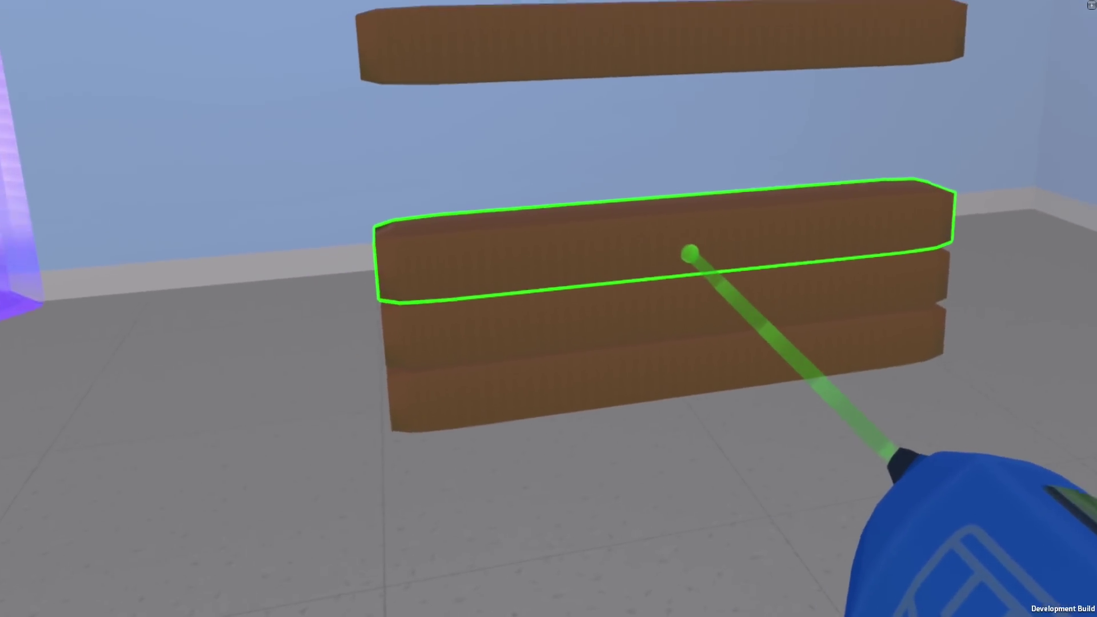
Turn two of the stacked beams vertical and stand one at each end of the bottom beam as uprights.
drag(654, 291, 743, 75)
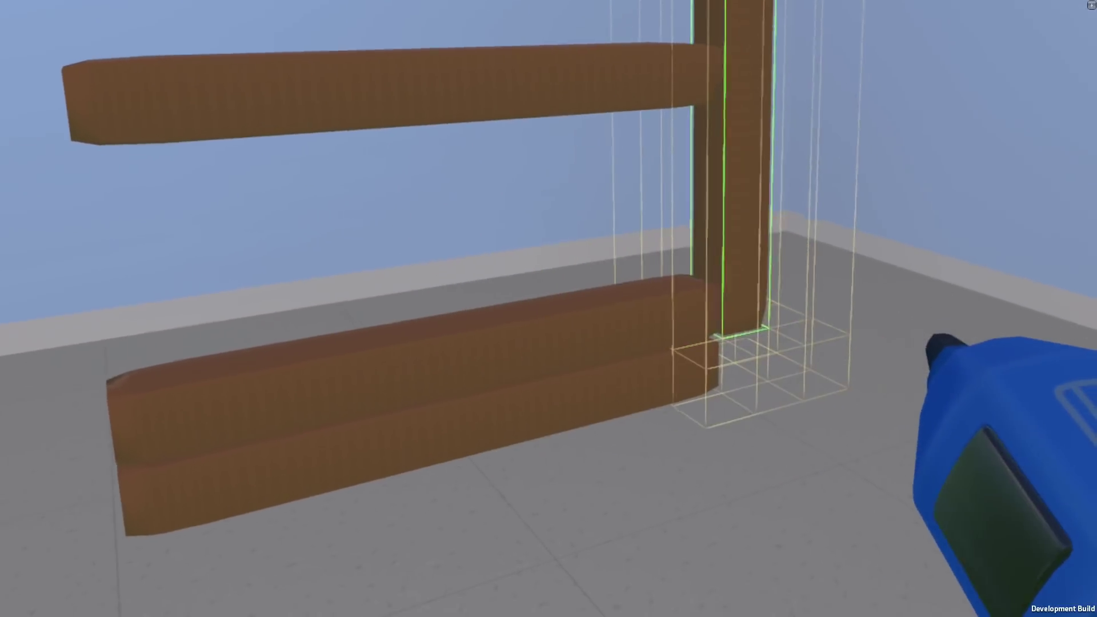
drag(742, 188, 785, 194)
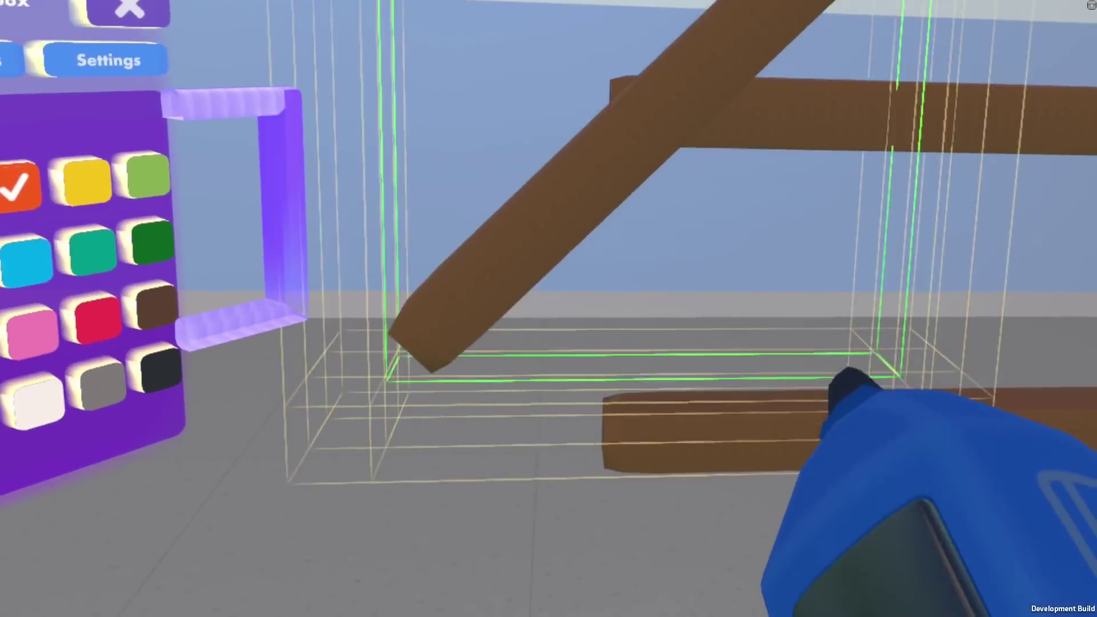
drag(657, 120, 666, 172)
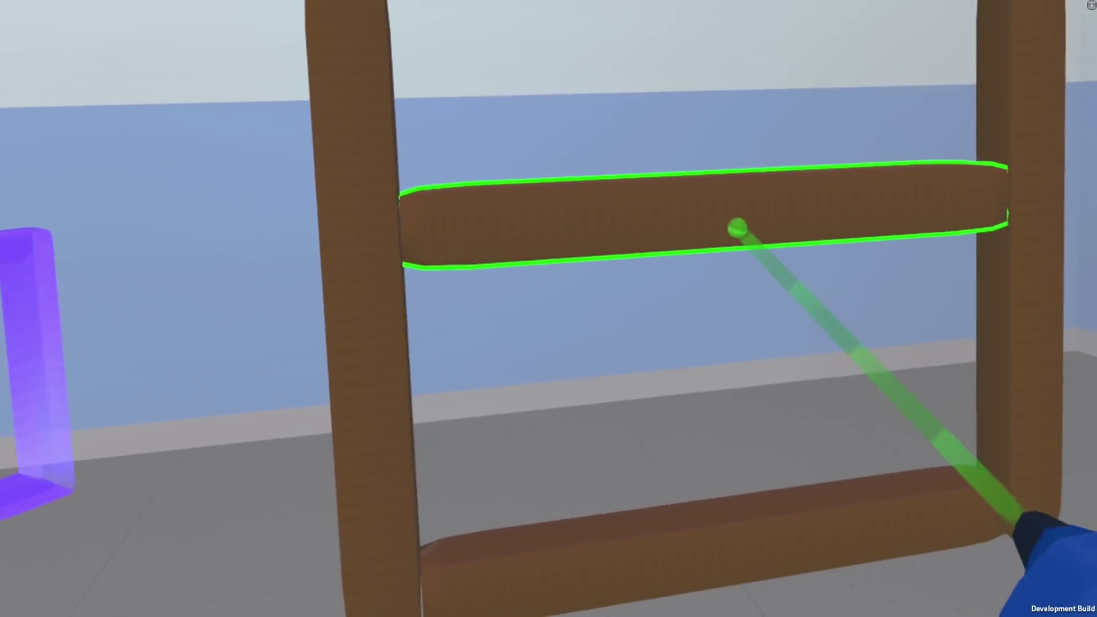
Raise the loose horizontal beam between the upper ends of the uprights to close the frame, and turn snapping on.
drag(737, 228, 579, 66)
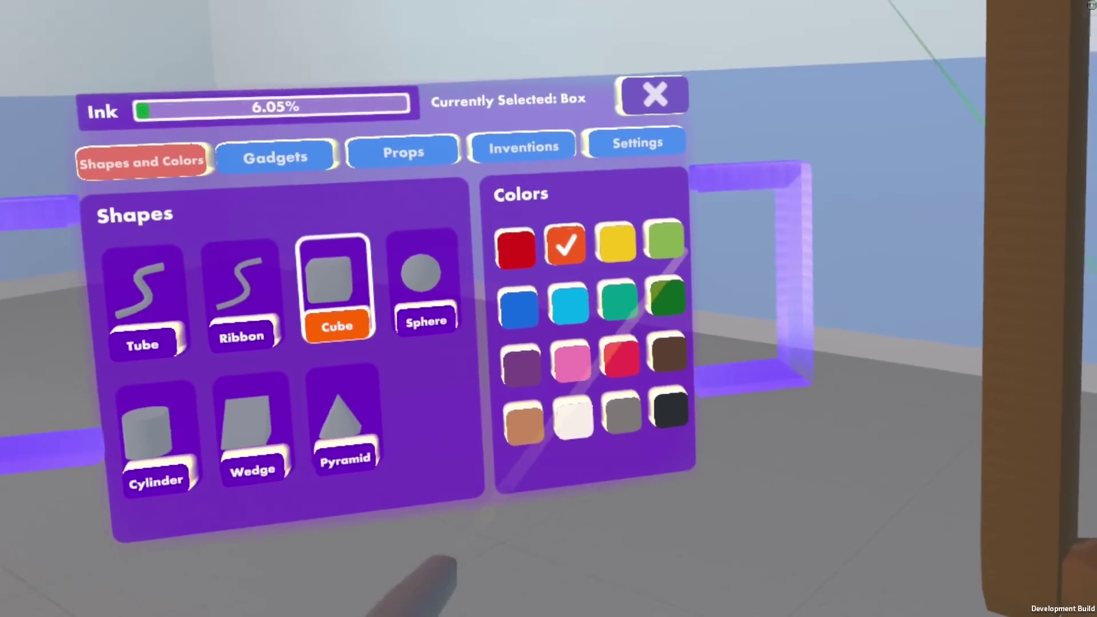
click(637, 143)
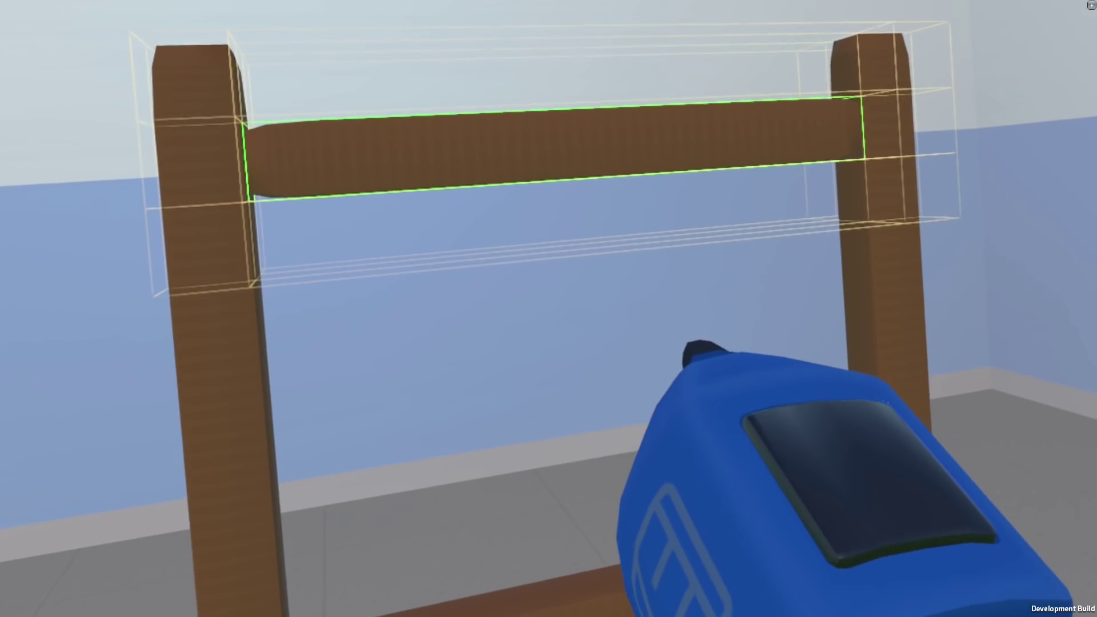
drag(528, 150, 546, 83)
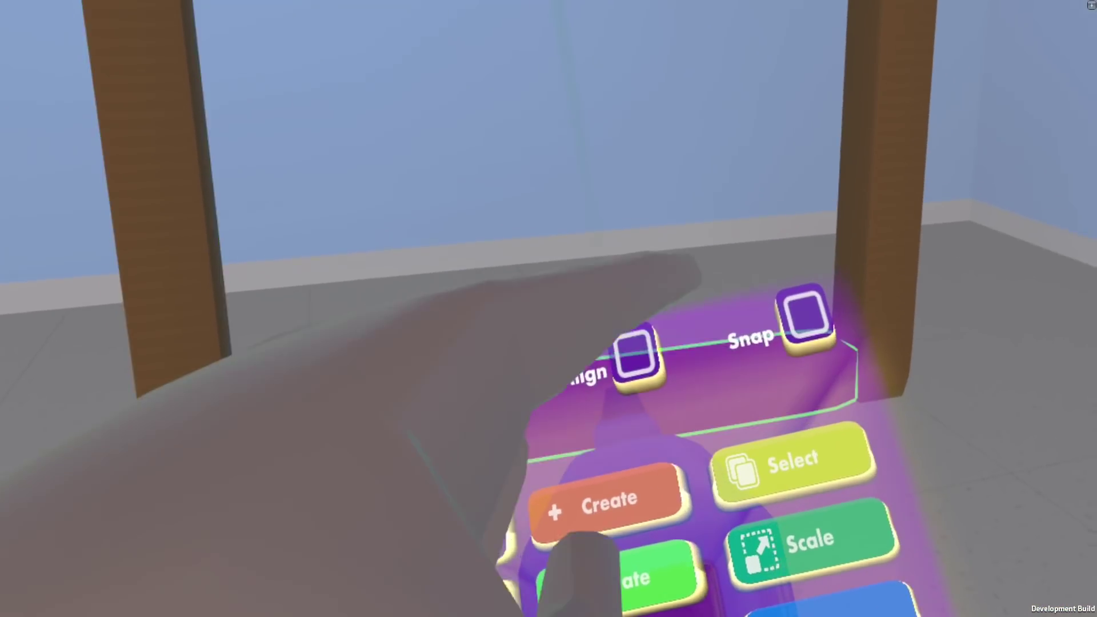
click(867, 224)
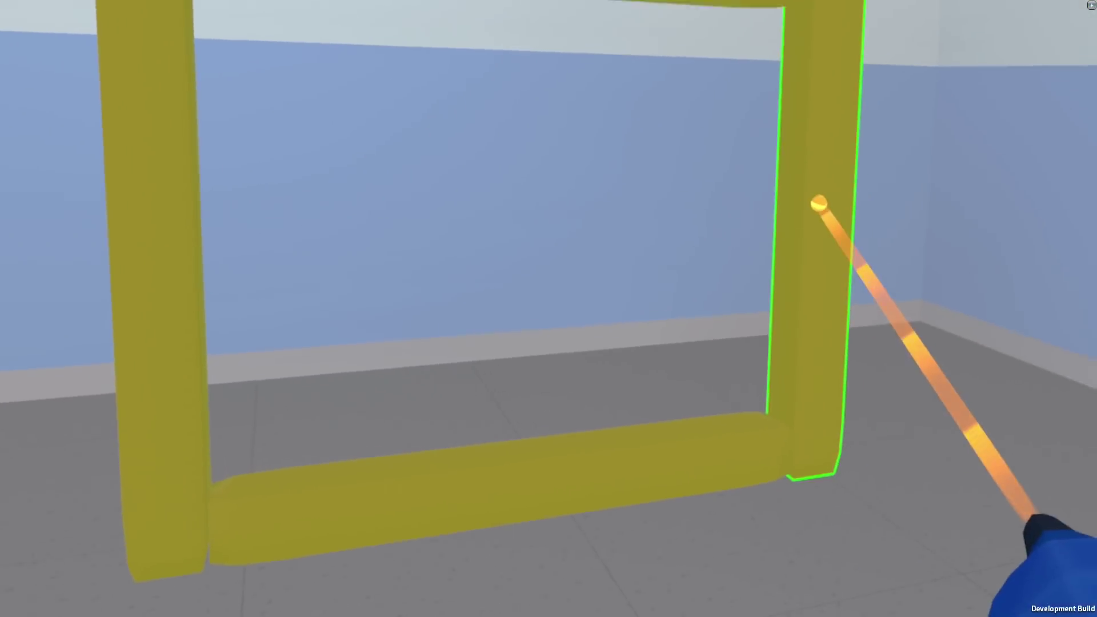
Scale the selected frame and create two short beams on top of its bottom beam, one at each end.
click(821, 203)
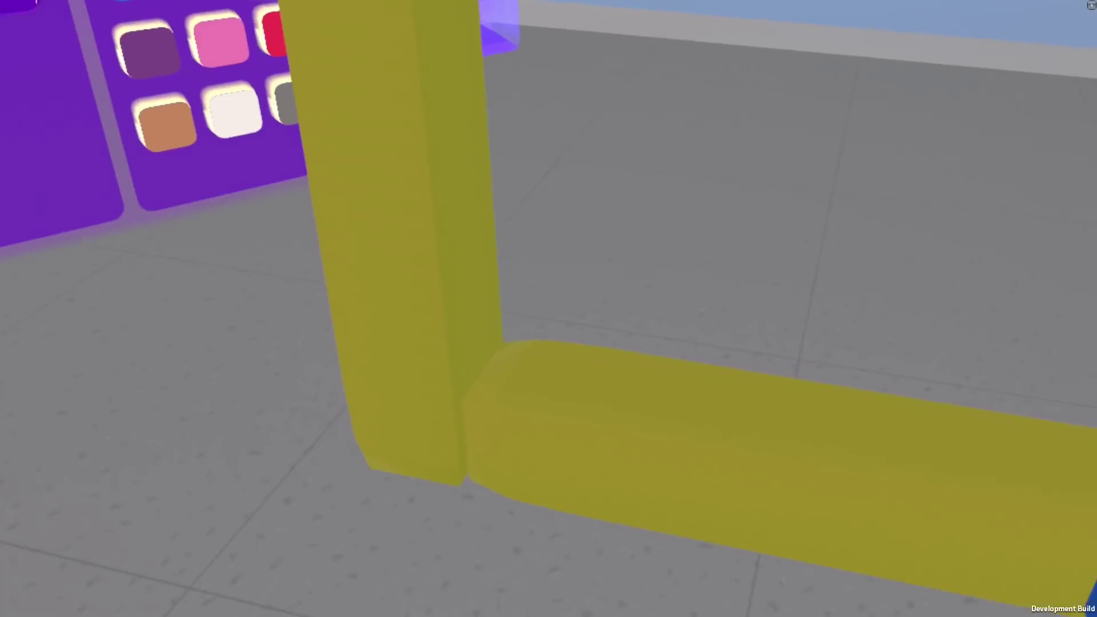
click(637, 383)
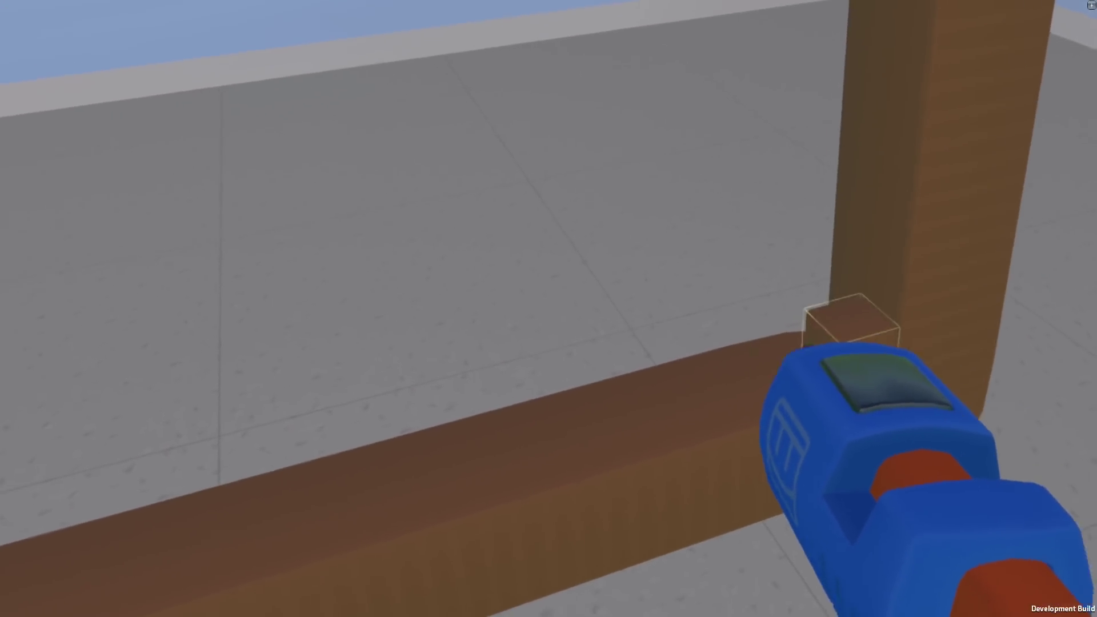
click(833, 323)
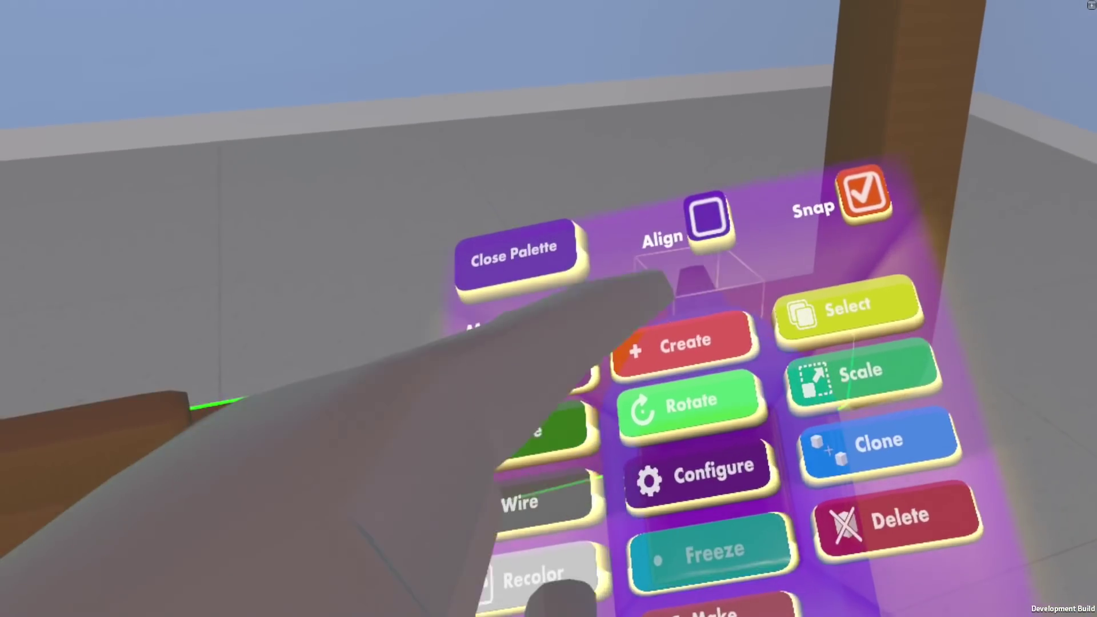
Select all pieces of the frame together, including the two short beams on the bottom beam.
click(792, 360)
click(787, 395)
click(705, 360)
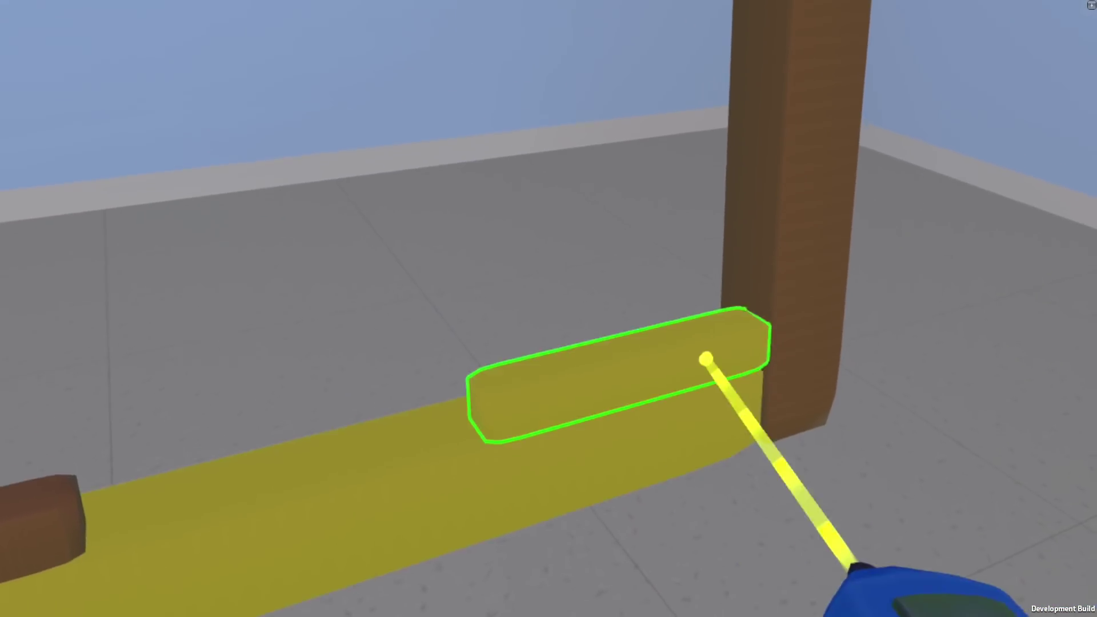
click(883, 6)
click(624, 12)
click(714, 572)
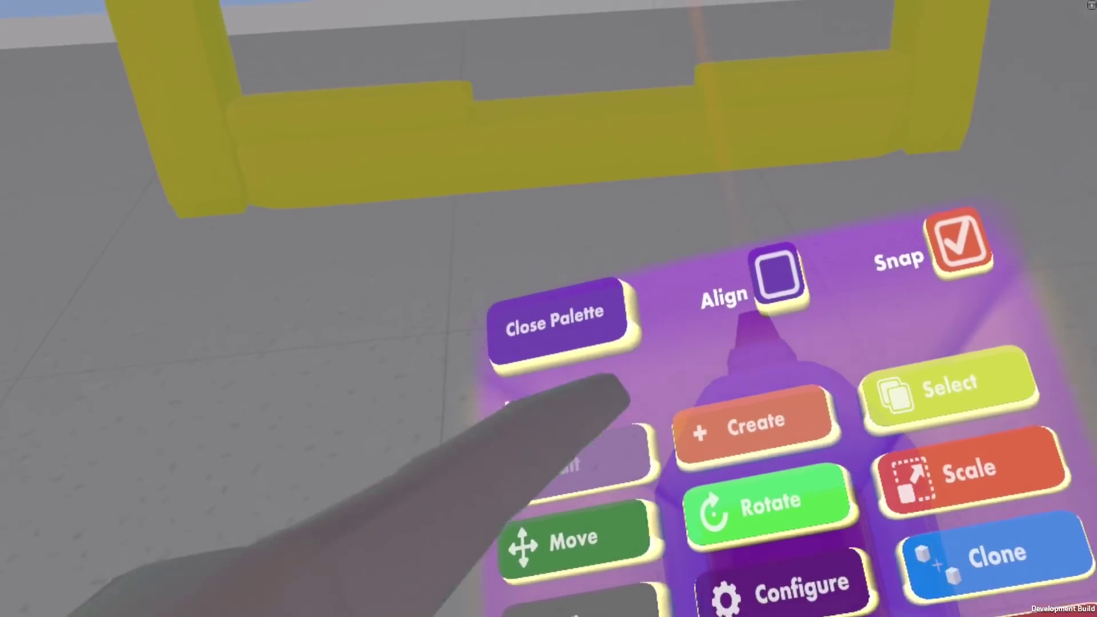
Create a vertical block along the inner side of the left upright, just below the top beam.
click(763, 475)
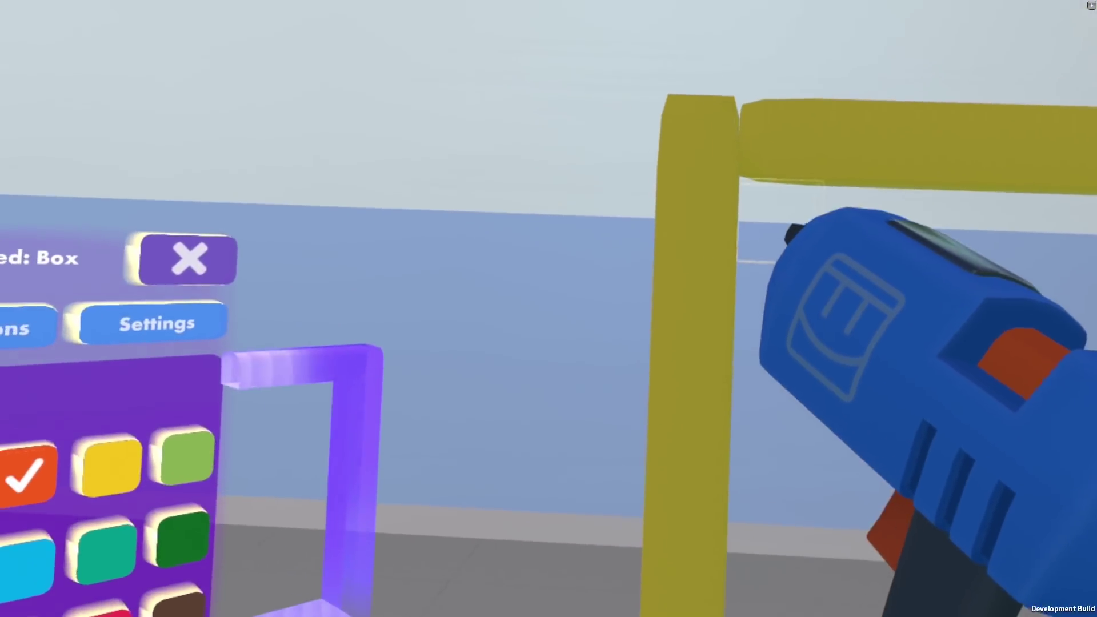
drag(774, 190, 747, 320)
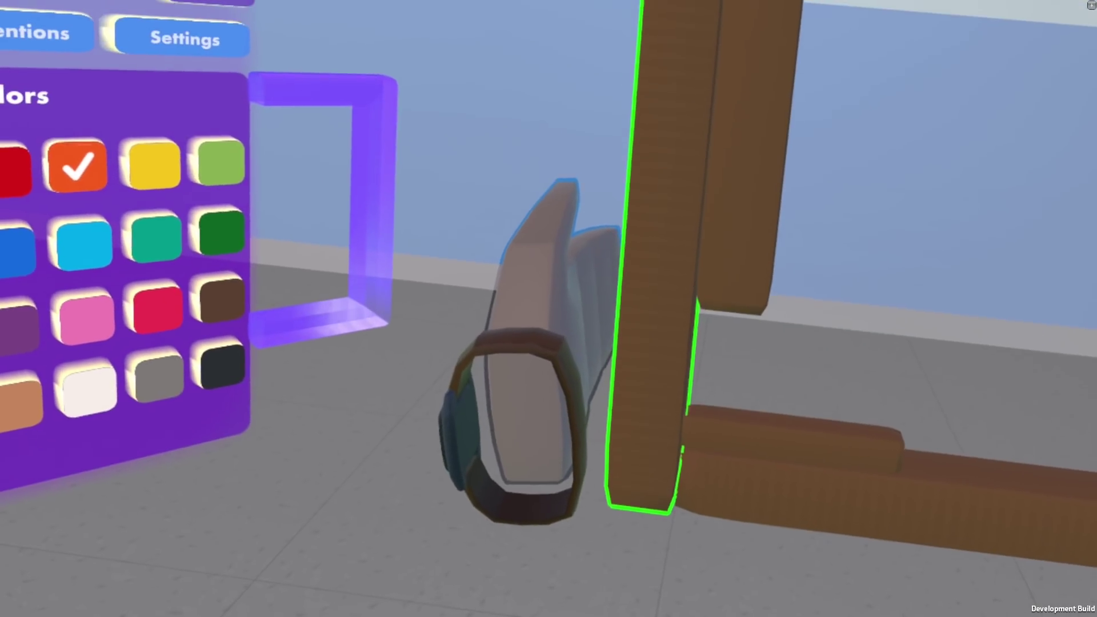
click(640, 343)
drag(504, 237, 605, 244)
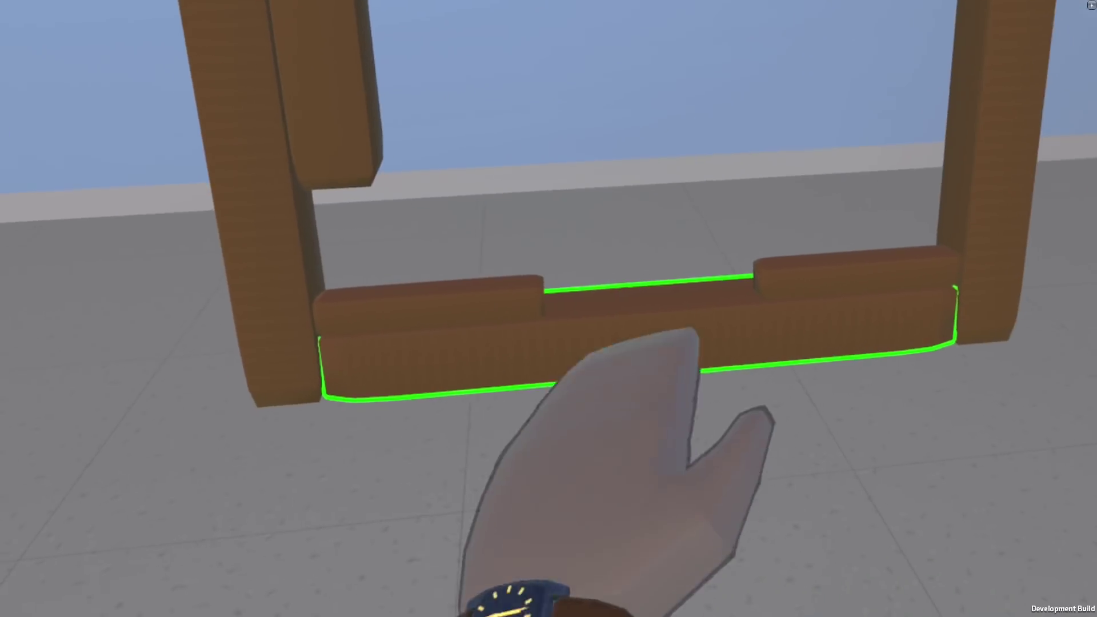
drag(675, 343, 766, 423)
drag(722, 537, 475, 312)
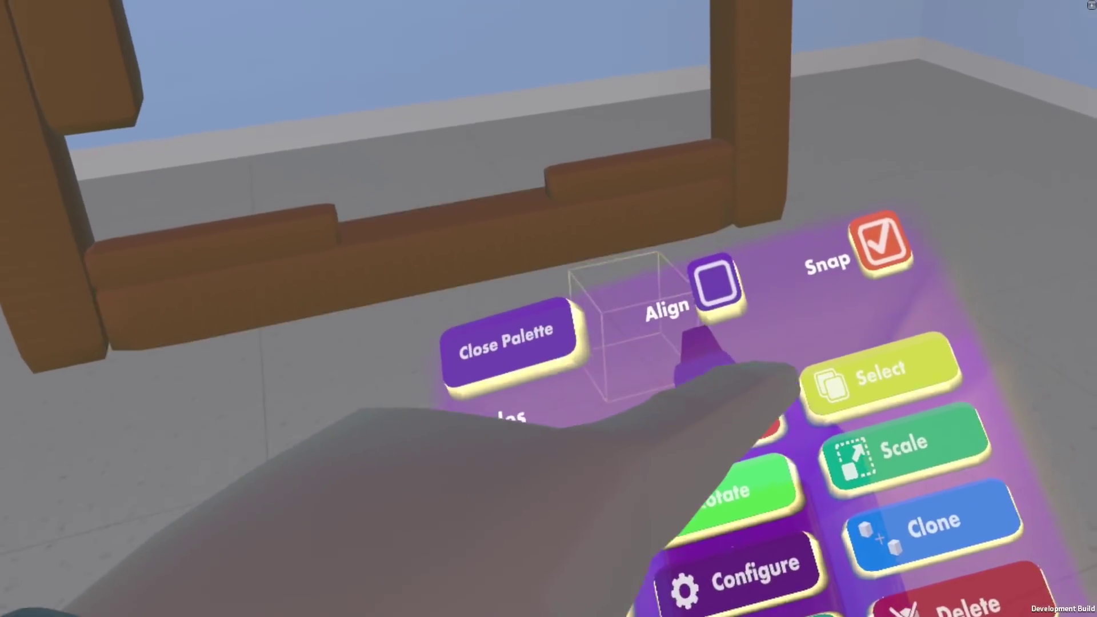
Edit the right upright of the frame and stretch its outer side outward to make it much wider.
click(817, 380)
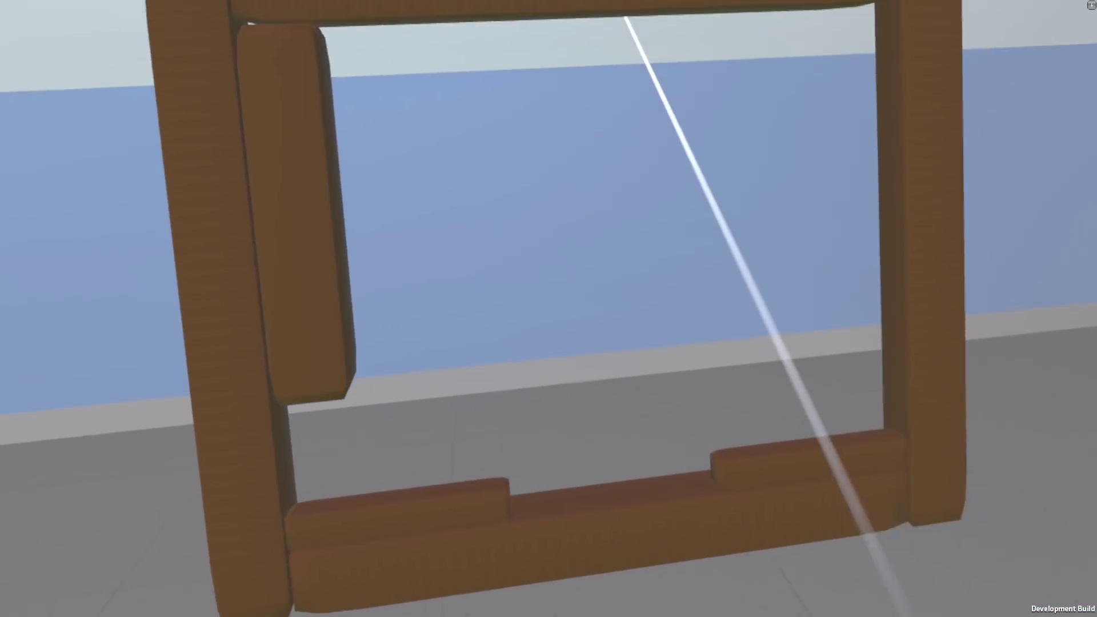
click(715, 244)
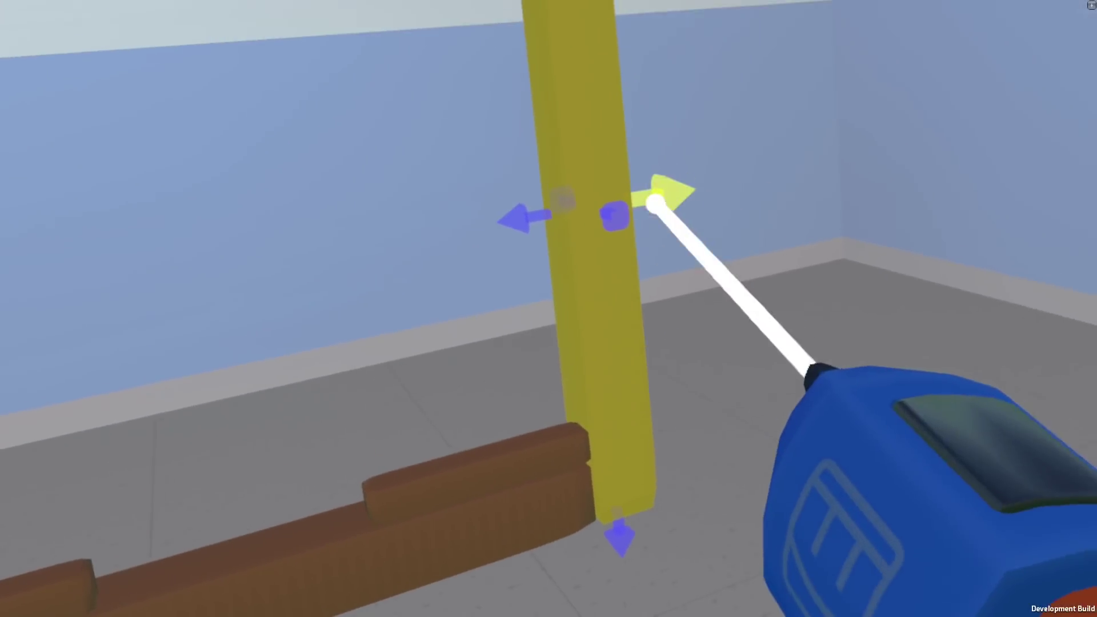
drag(656, 203, 846, 170)
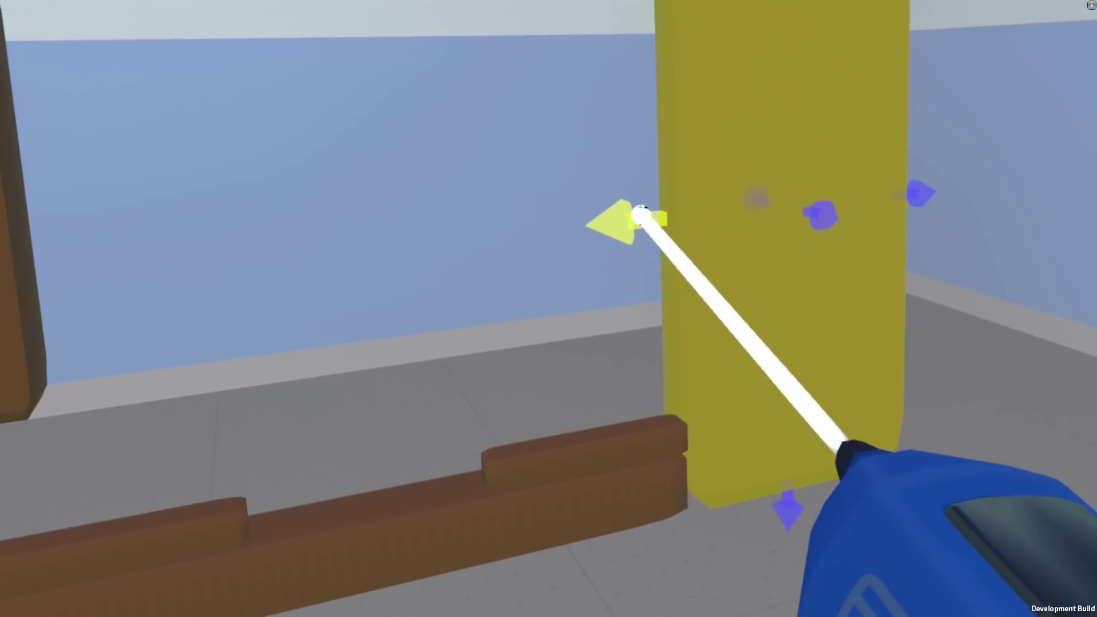
drag(580, 228, 585, 255)
Resize the right upright's height by pulling its upper and lower faces in and out.
drag(711, 35, 718, 3)
drag(680, 397, 654, 496)
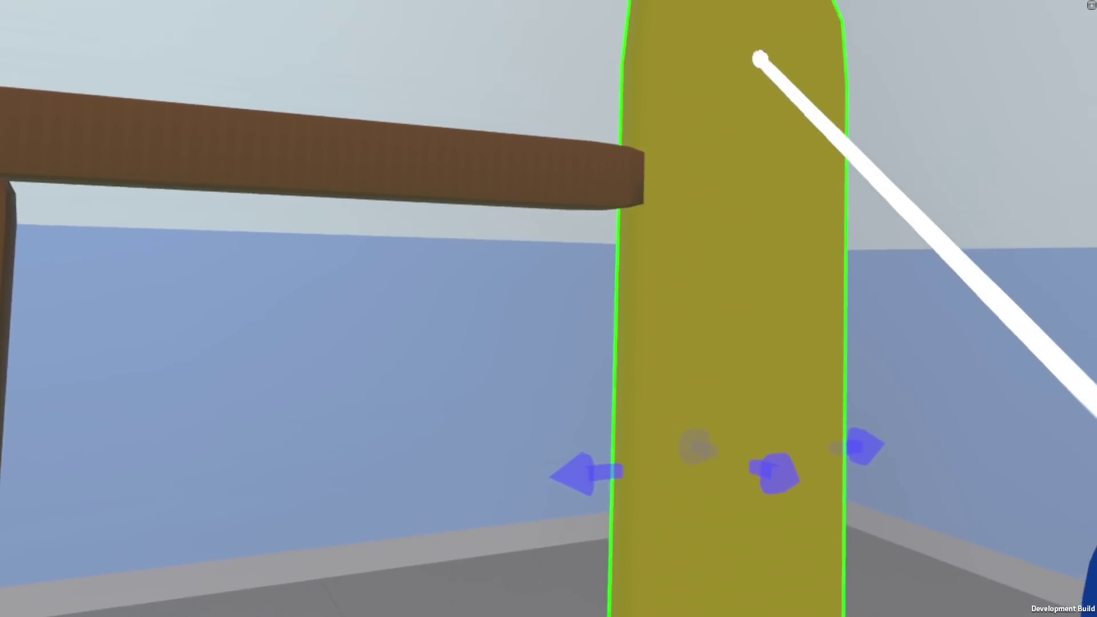
drag(737, 5, 736, 34)
drag(761, 307, 696, 238)
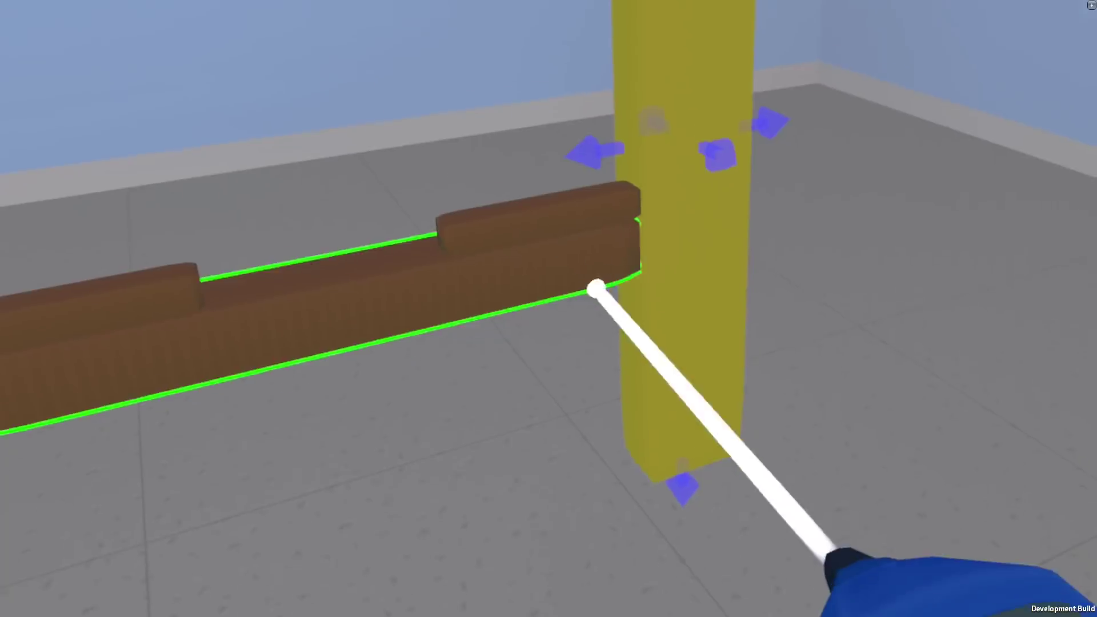
drag(676, 474, 697, 348)
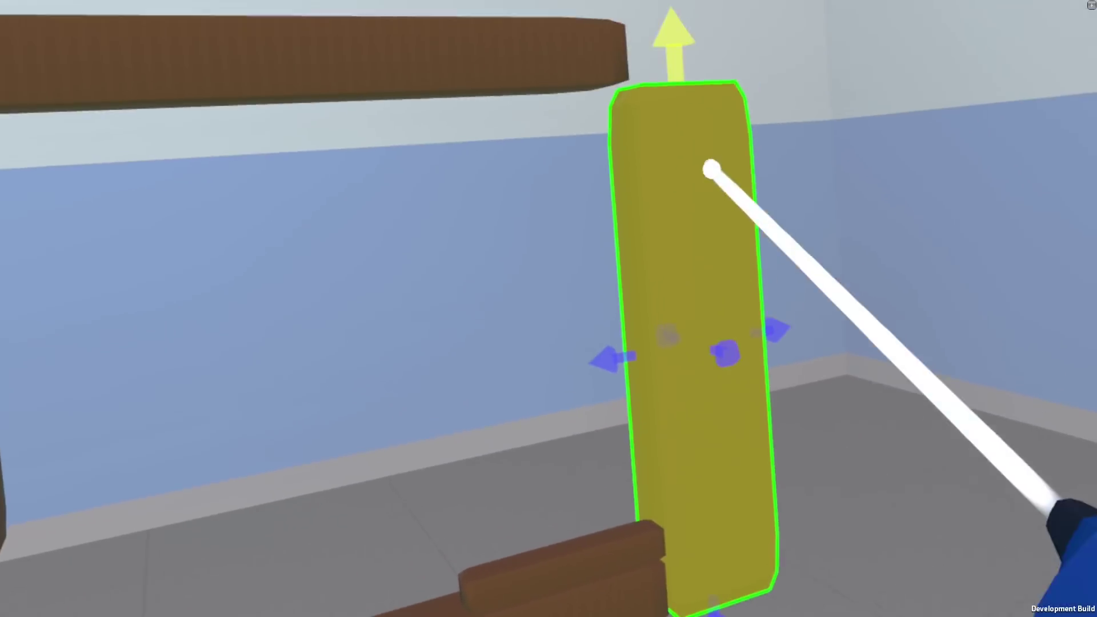
drag(673, 37, 685, 11)
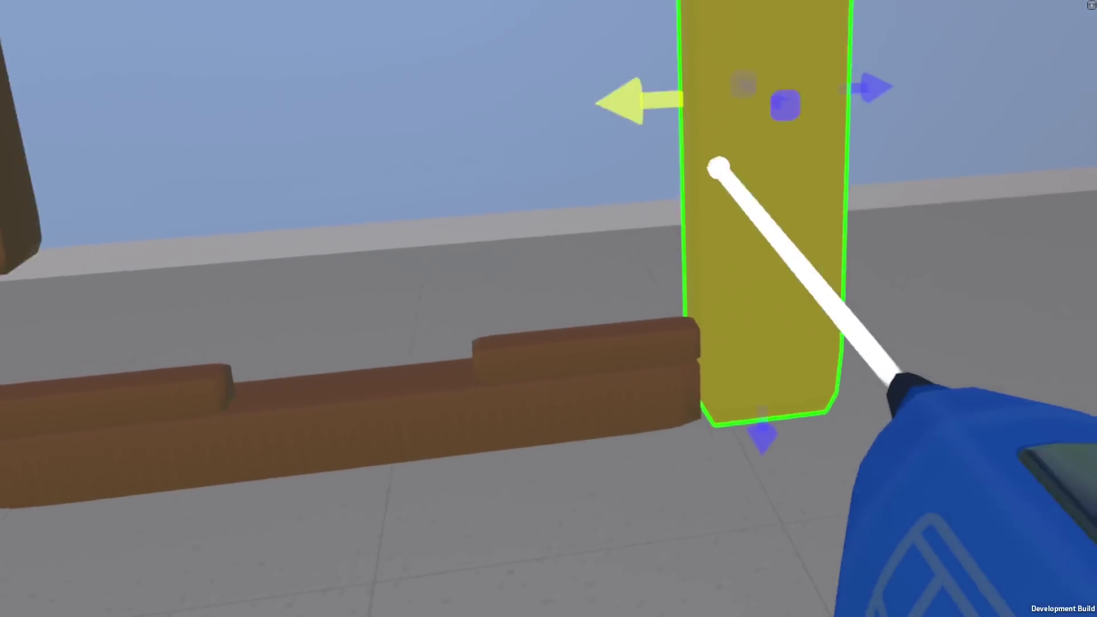
Resize the block in front of the bottom beam in grid steps by pulling its side faces.
click(718, 167)
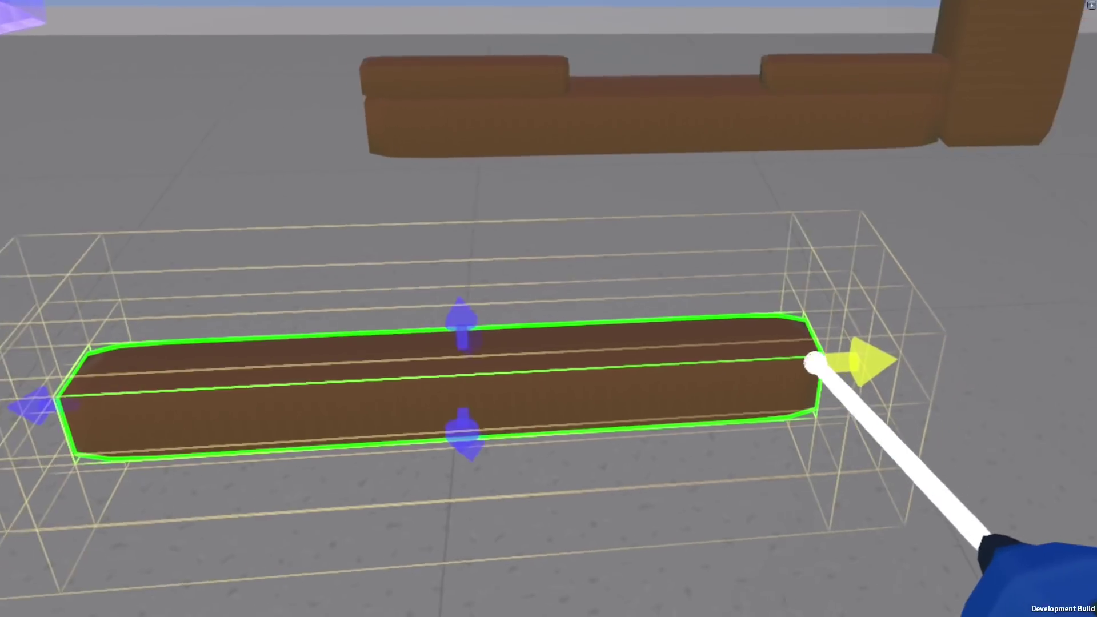
drag(814, 363, 707, 388)
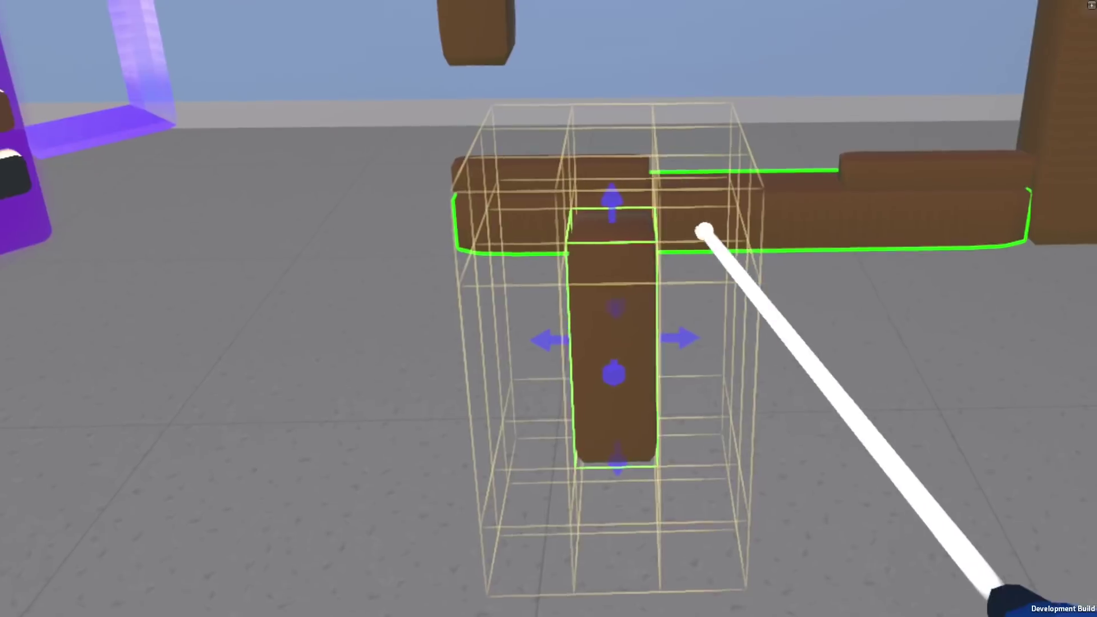
drag(680, 338, 671, 360)
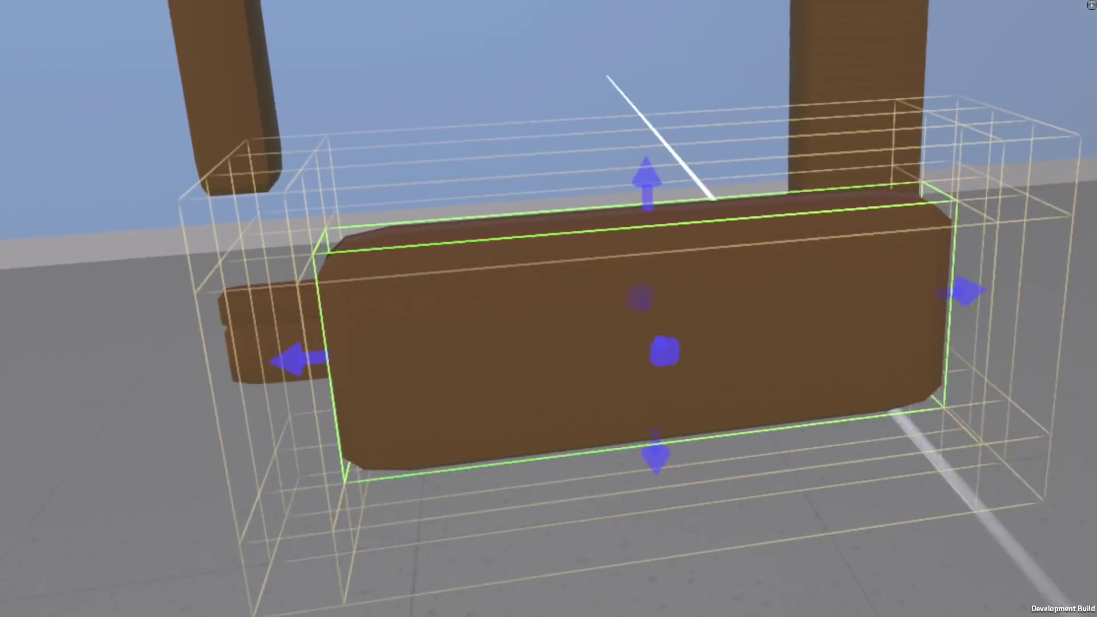
drag(963, 292, 983, 283)
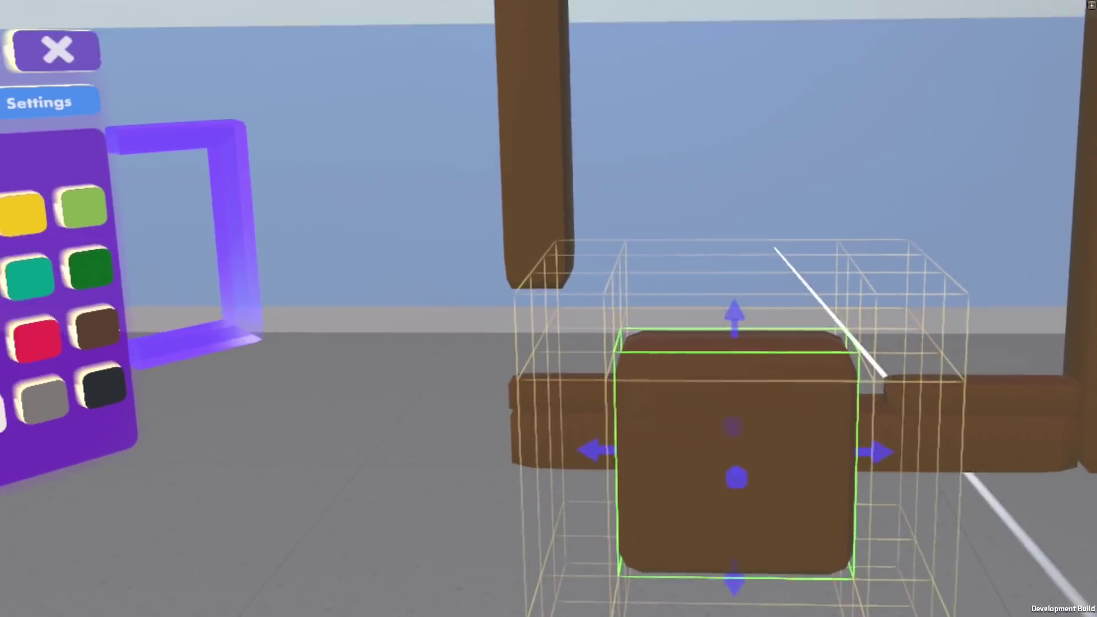
Place the block in the frame's inner corner under the top beam and widen it toward the right upright.
drag(735, 457, 649, 237)
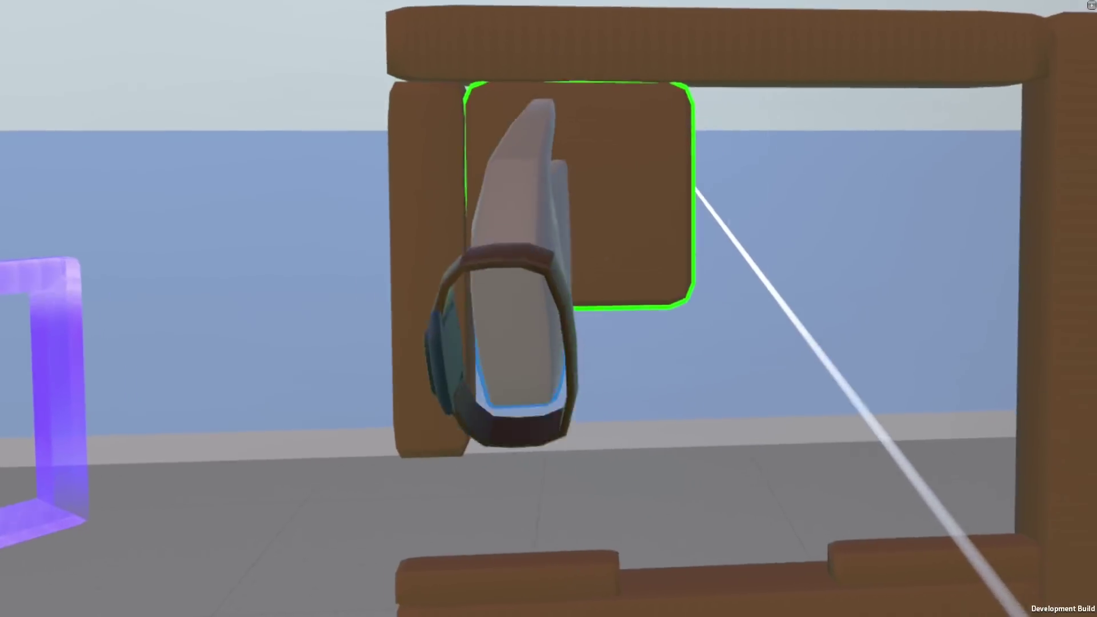
drag(580, 196, 560, 243)
drag(698, 233, 1010, 186)
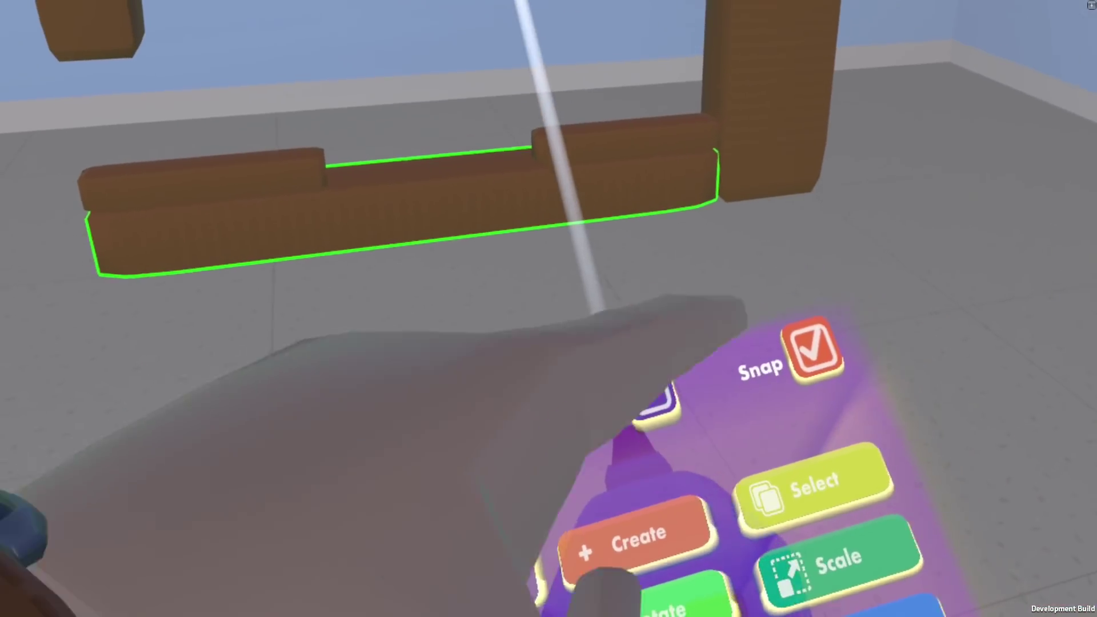
Turn snapping off and freely move and resize the wide block in front of the frame.
click(828, 382)
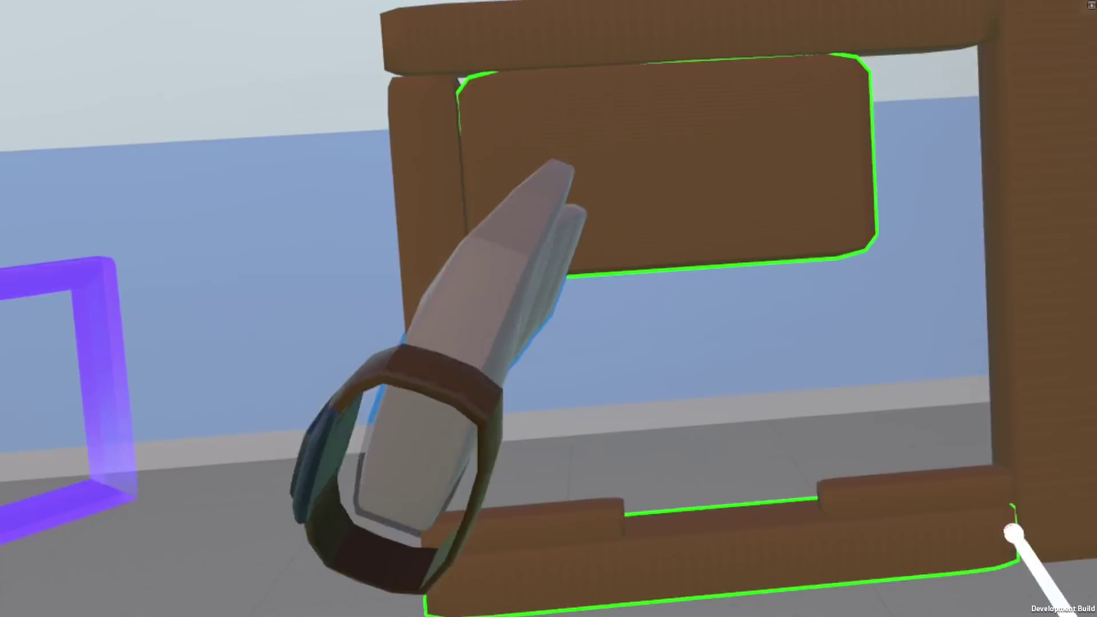
drag(568, 172, 457, 345)
drag(713, 244, 782, 310)
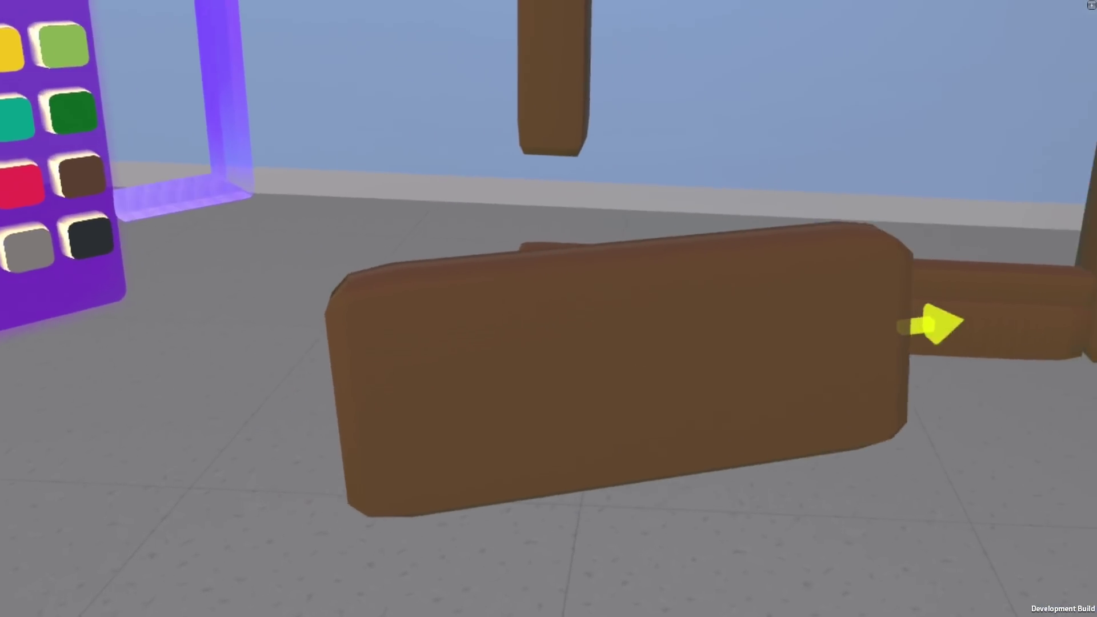
drag(937, 324, 915, 366)
drag(676, 240, 648, 240)
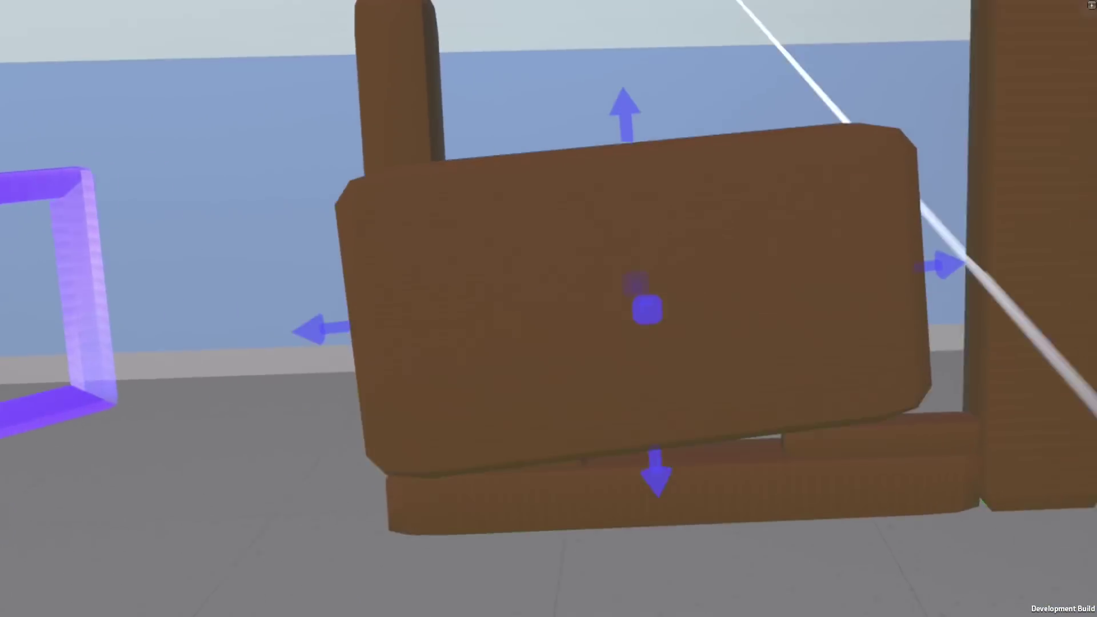
drag(647, 310, 597, 188)
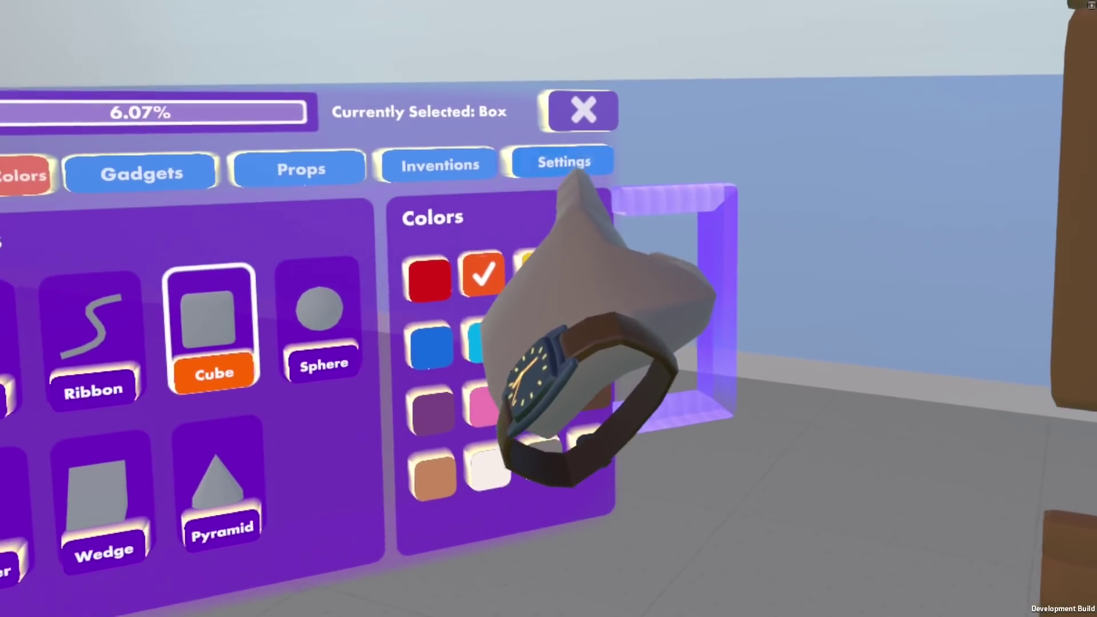
Create a sphere above the floor in front of the frame and move it slightly.
click(634, 122)
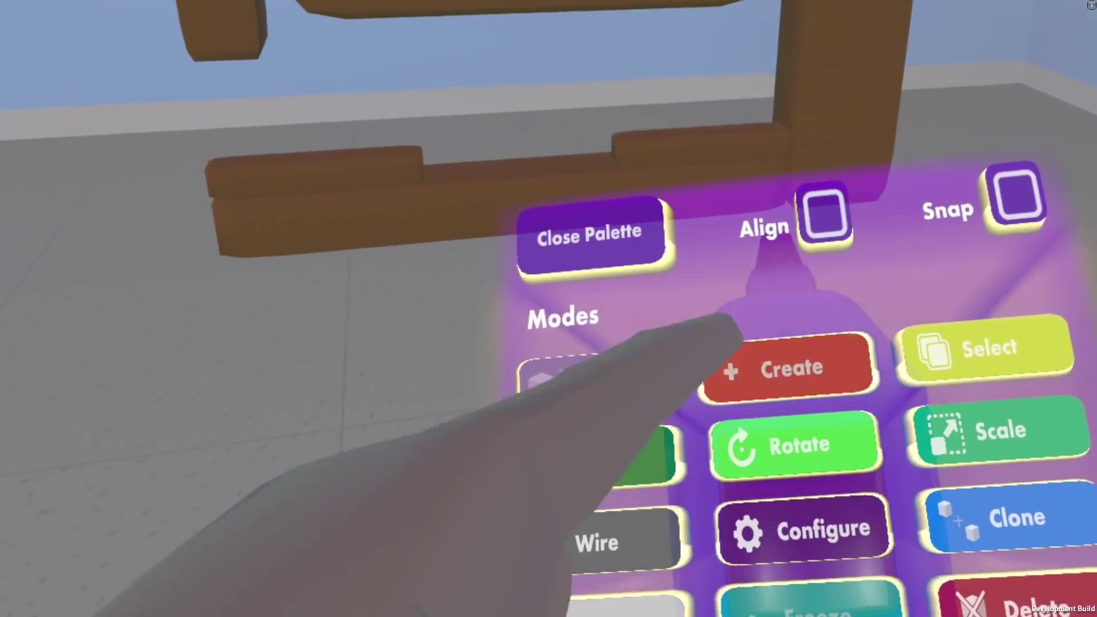
click(737, 366)
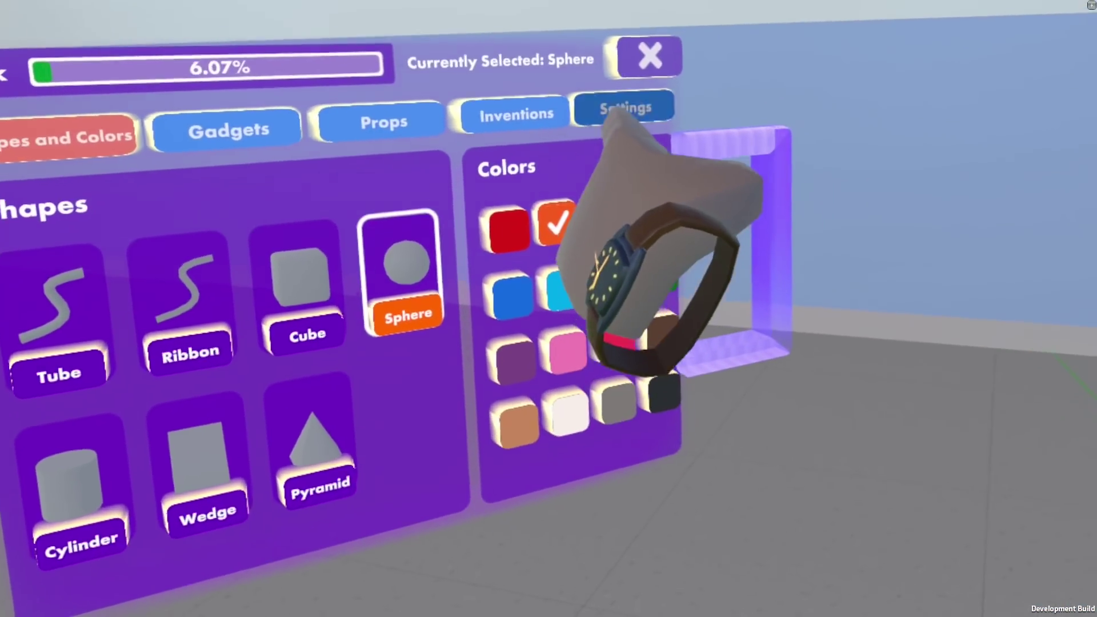
click(625, 108)
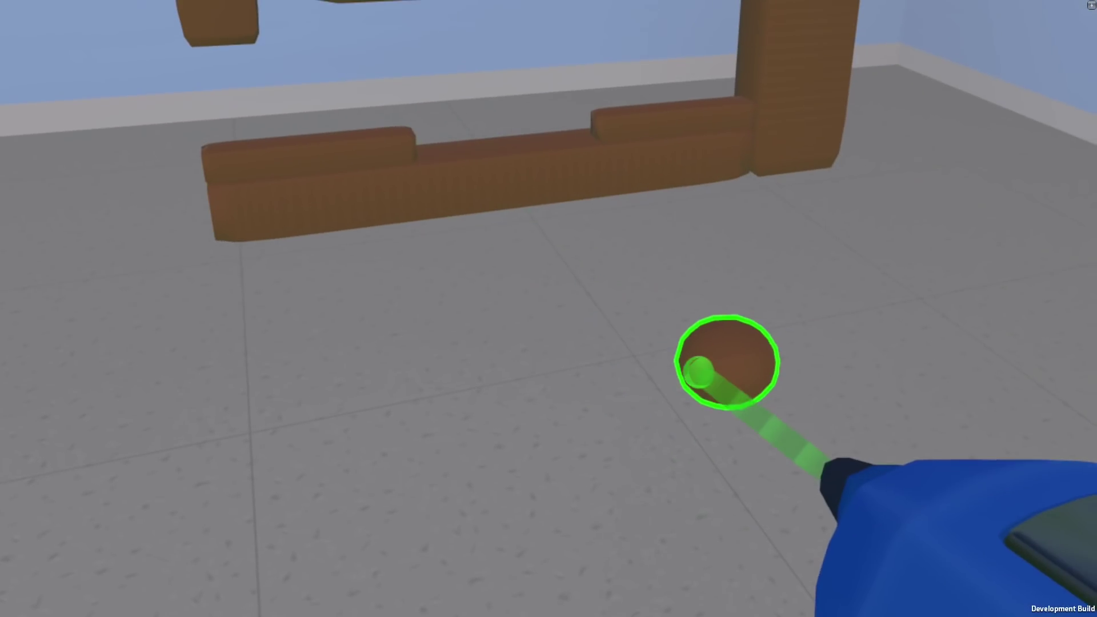
drag(701, 375, 723, 372)
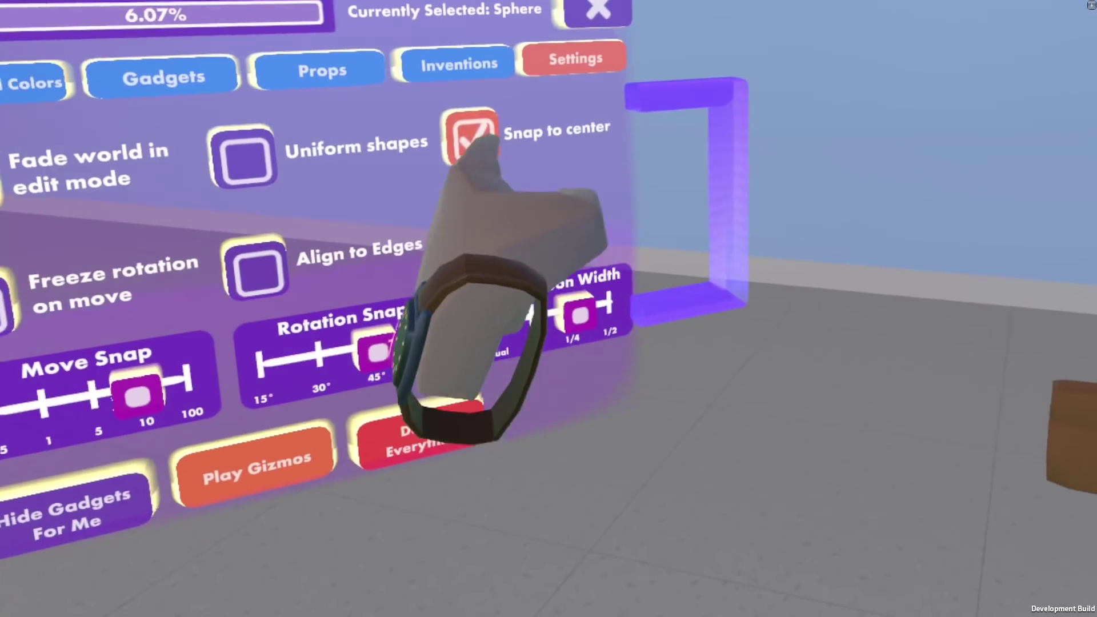
Turn off Snap to center and Show grid, and move the block in front of the bottom beam without the grid.
click(628, 88)
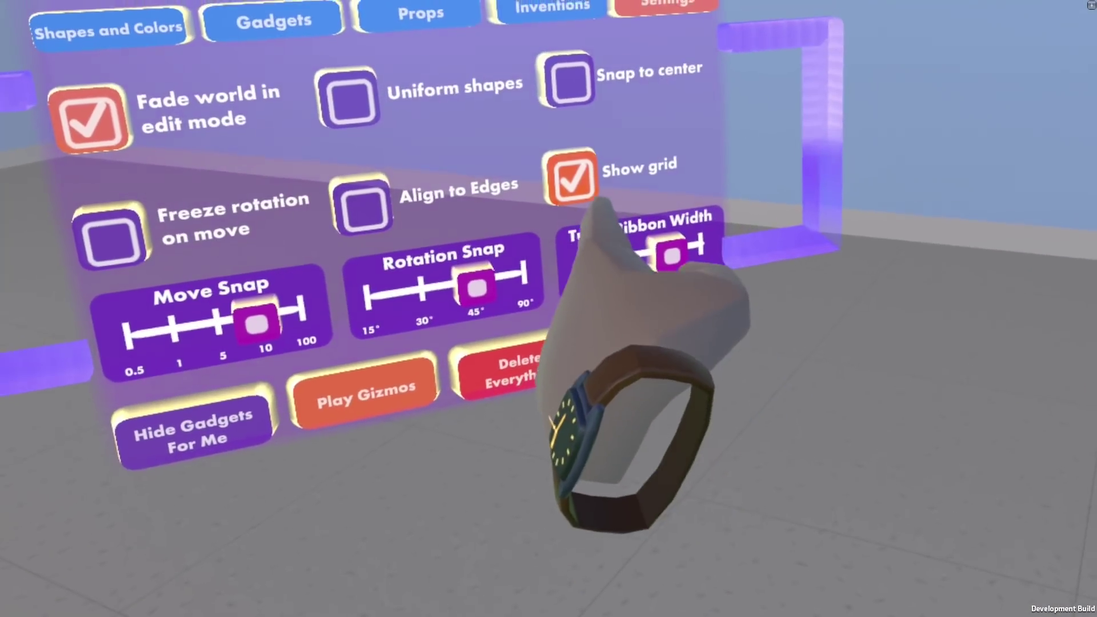
click(580, 169)
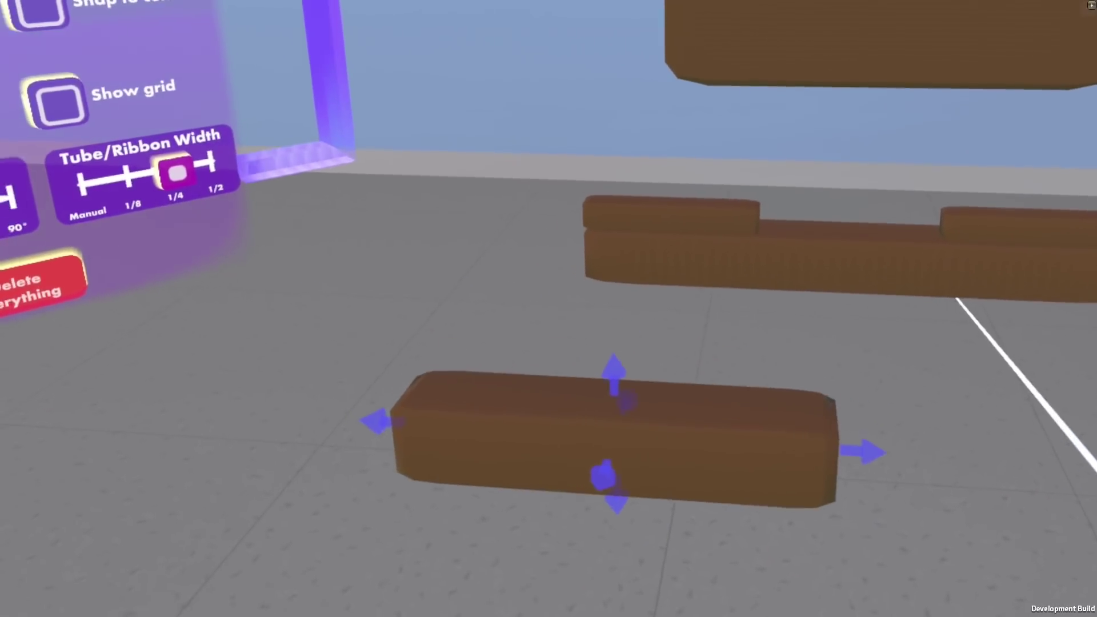
drag(570, 326, 656, 362)
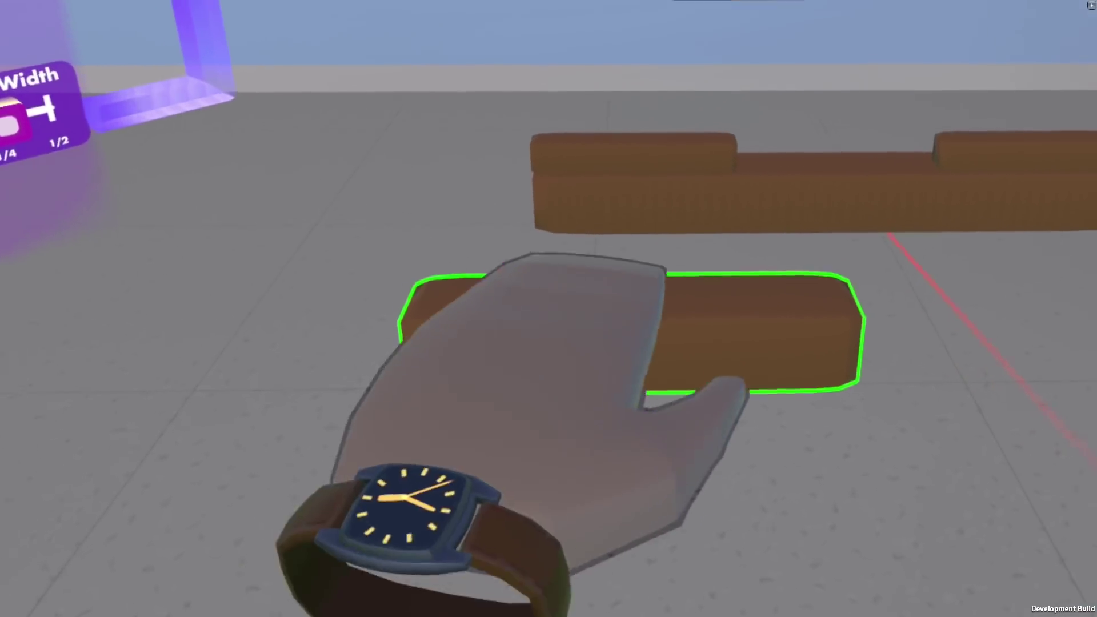
drag(549, 332, 606, 325)
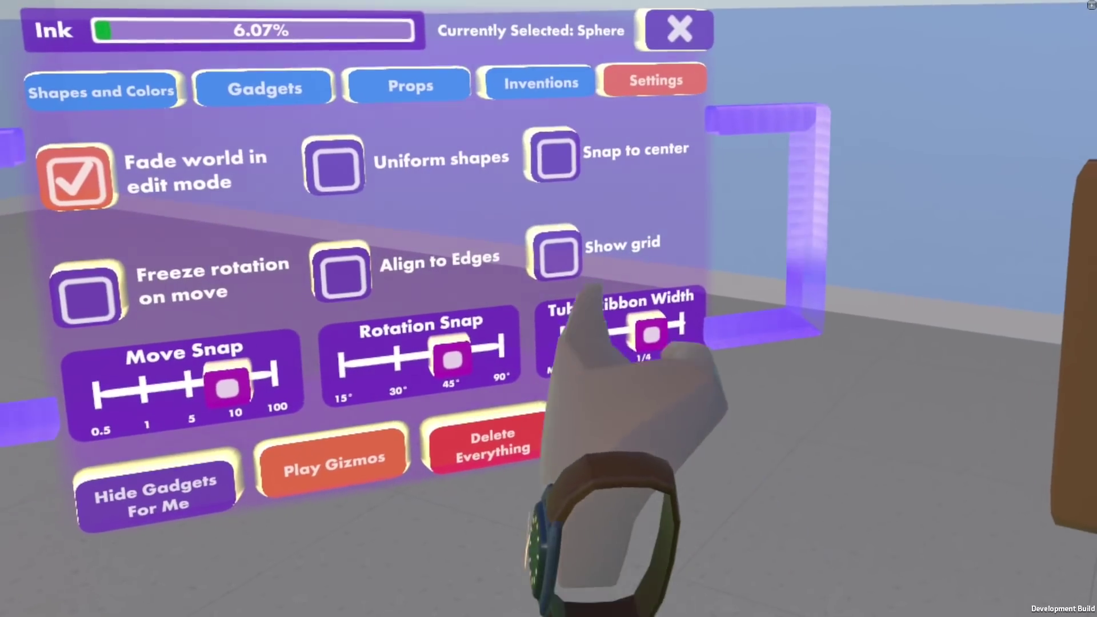
Turn Show grid back on, move the large block inside the frame toward the left upright, and finish editing.
click(549, 255)
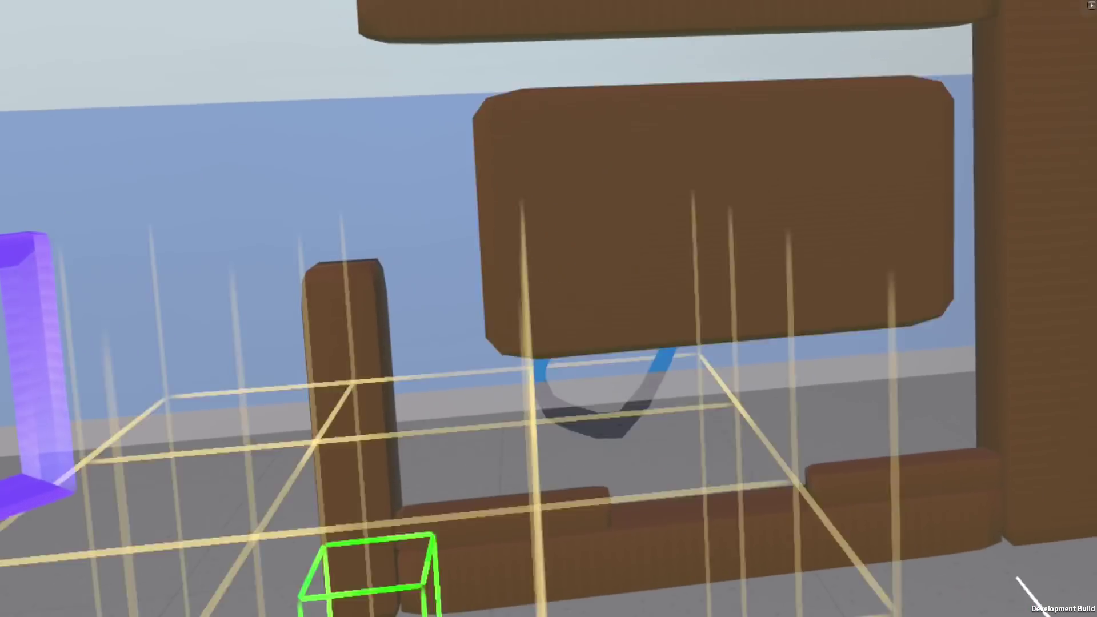
drag(717, 223, 560, 280)
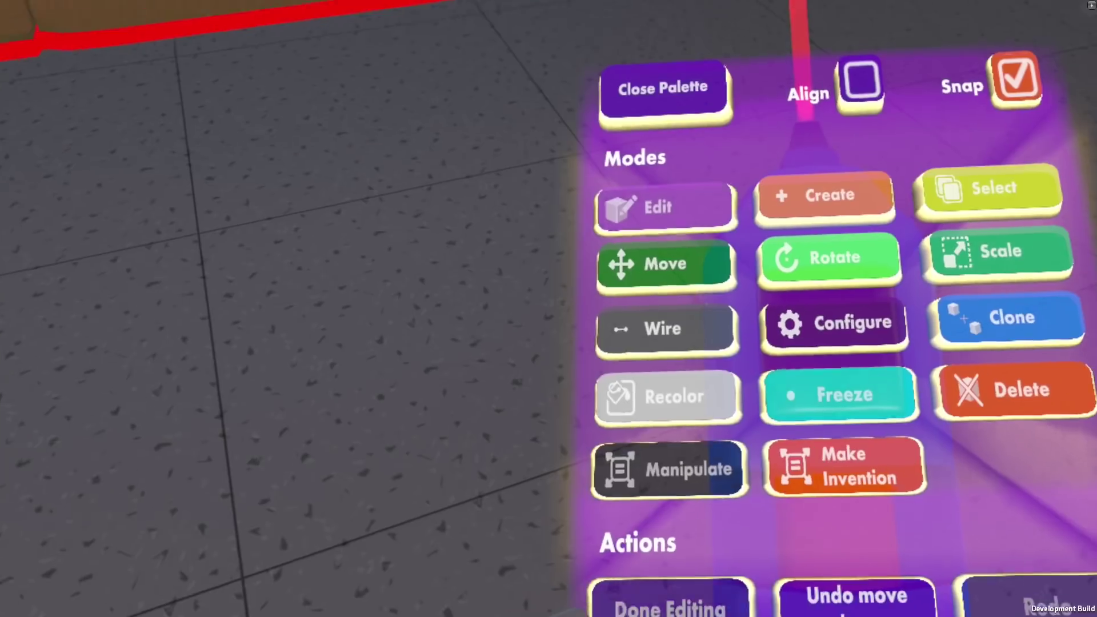
click(712, 561)
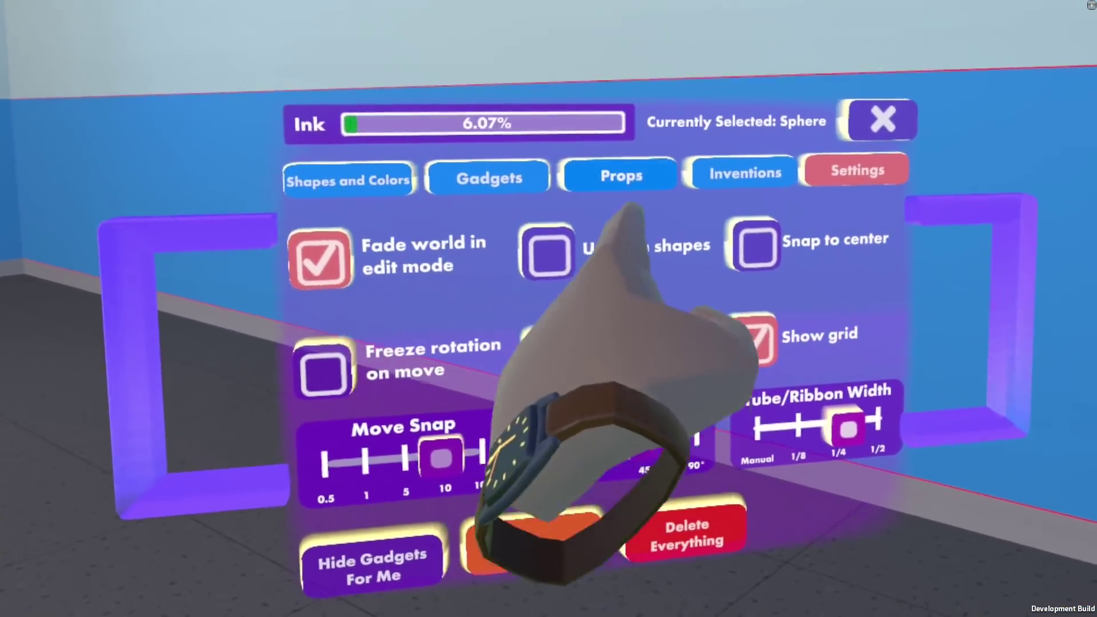
Filter the props by Creative and then Decor, and place Box (Rectangle) props on the floor.
click(621, 176)
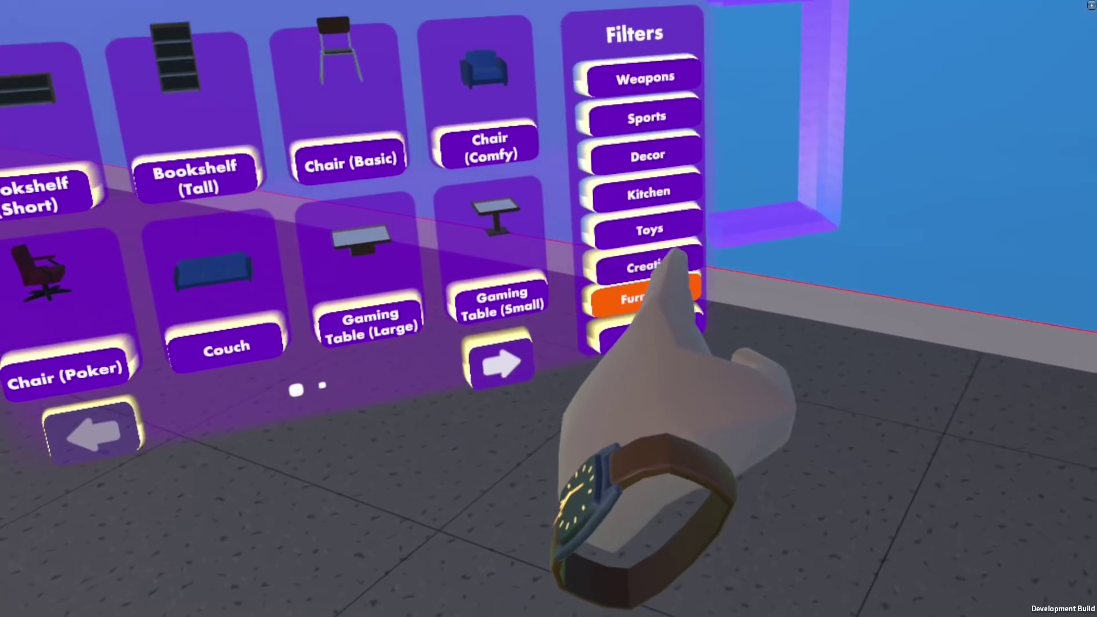
click(654, 260)
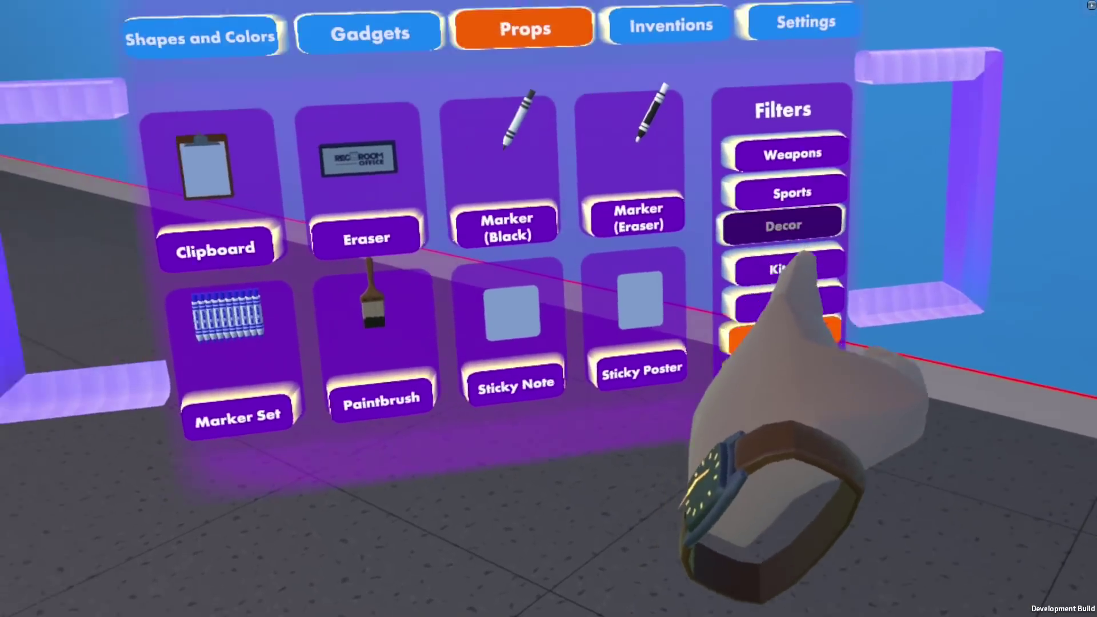
click(783, 226)
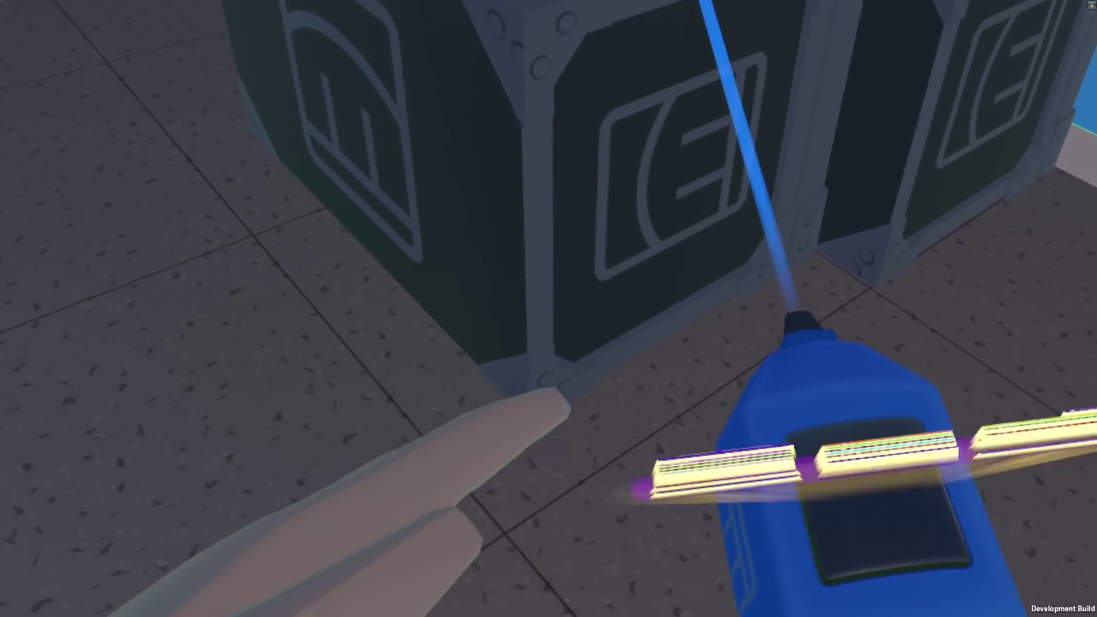
click(705, 460)
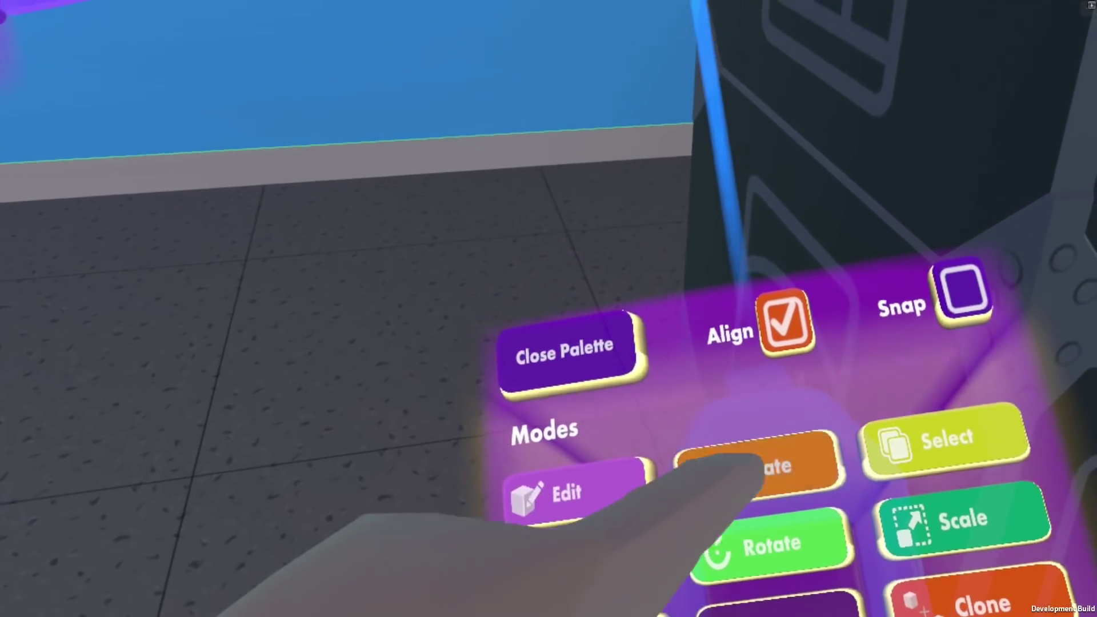
Switch back to Create and choose the Cube shape.
click(777, 408)
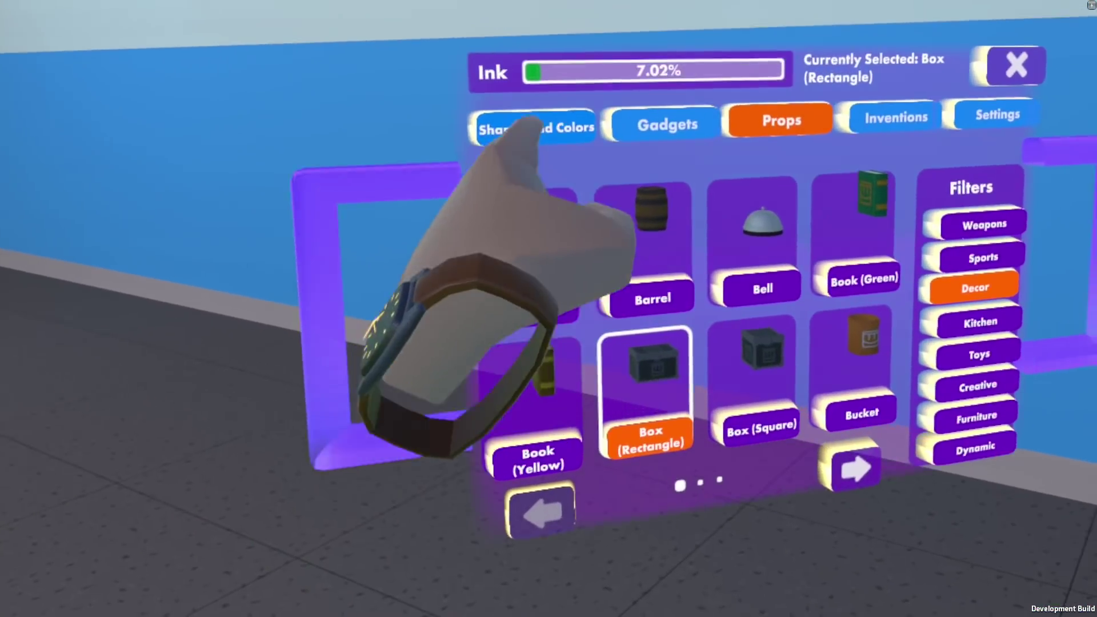
click(525, 124)
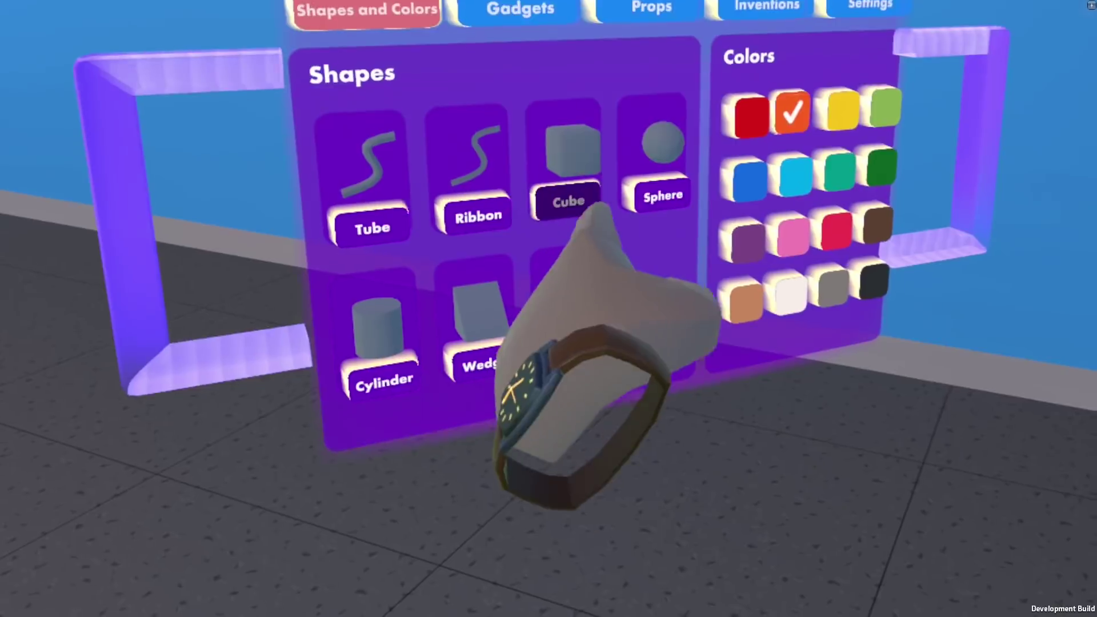
click(566, 188)
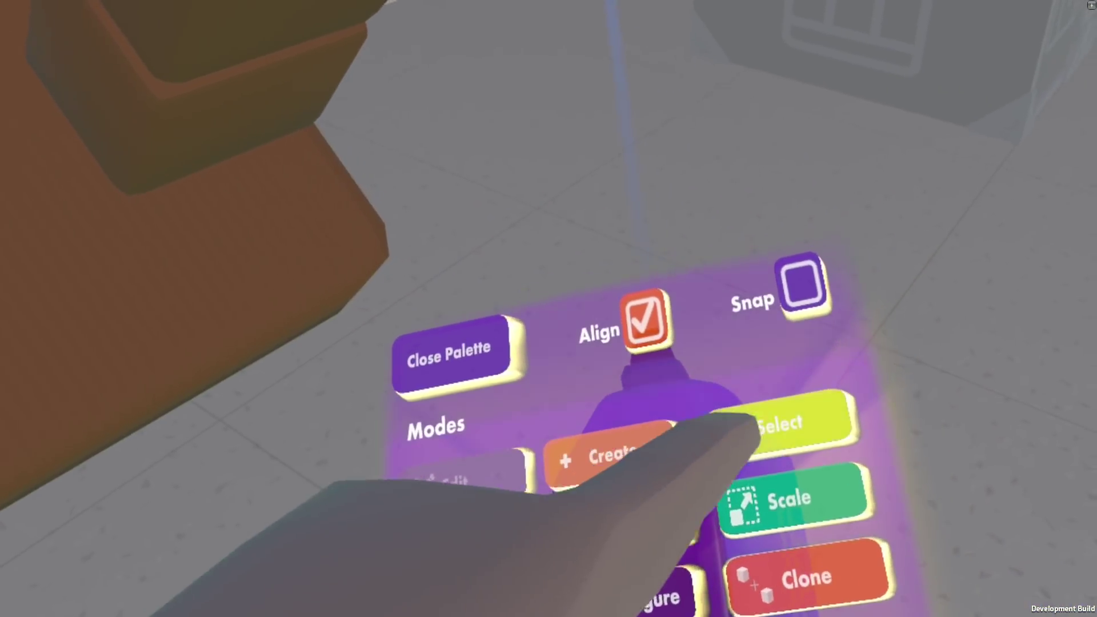
Select the small block and its attached post, split them from the slab's shape, and move the split piece away.
click(755, 426)
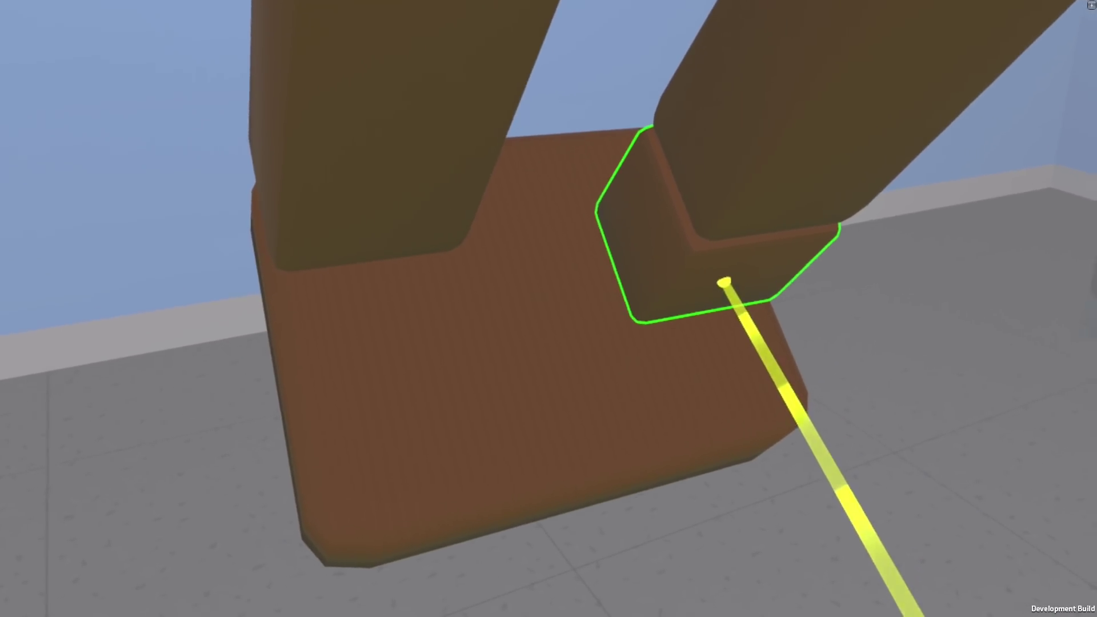
click(723, 287)
click(781, 152)
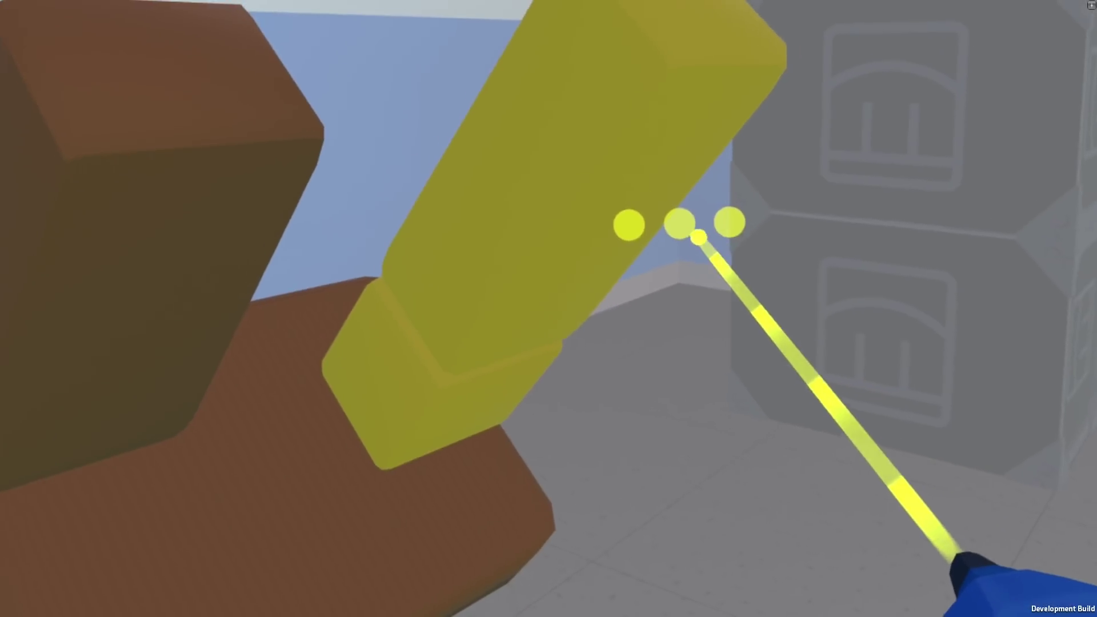
click(700, 220)
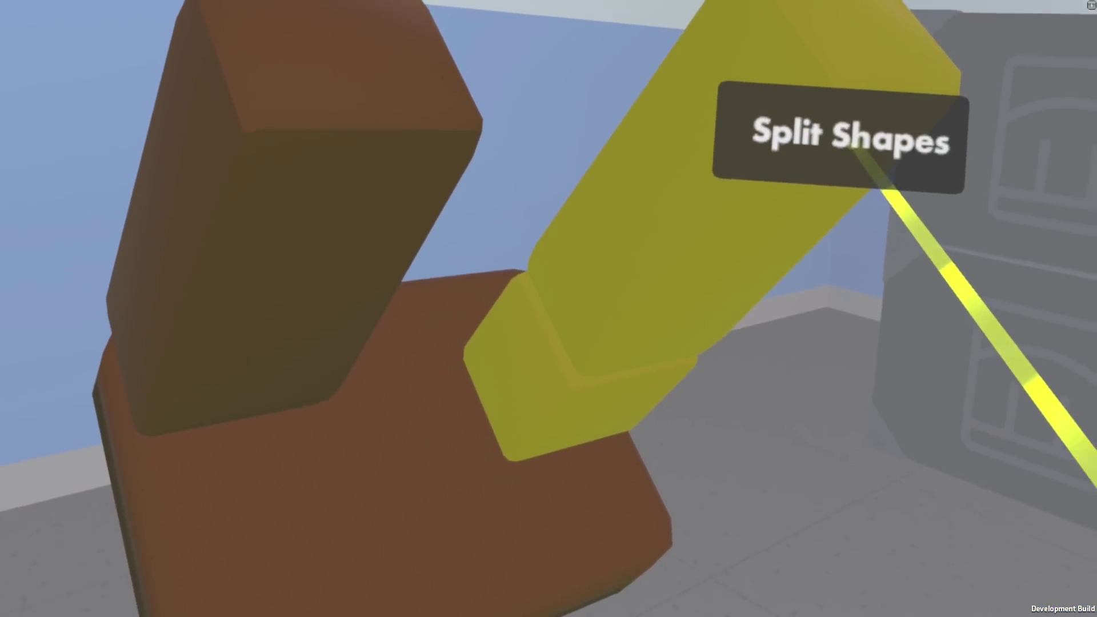
click(800, 189)
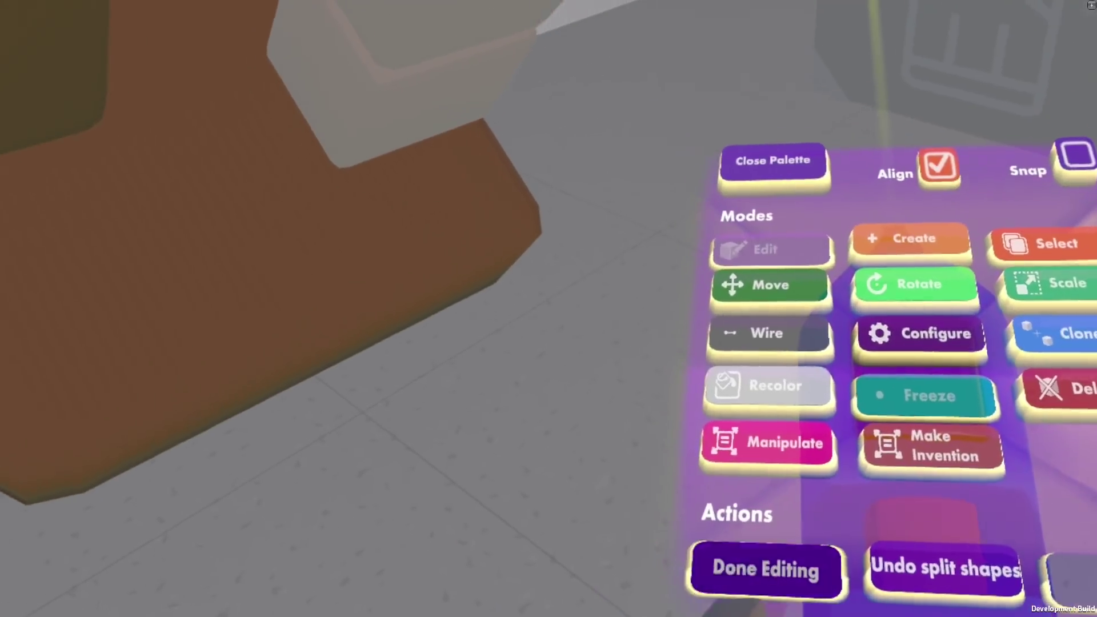
click(766, 568)
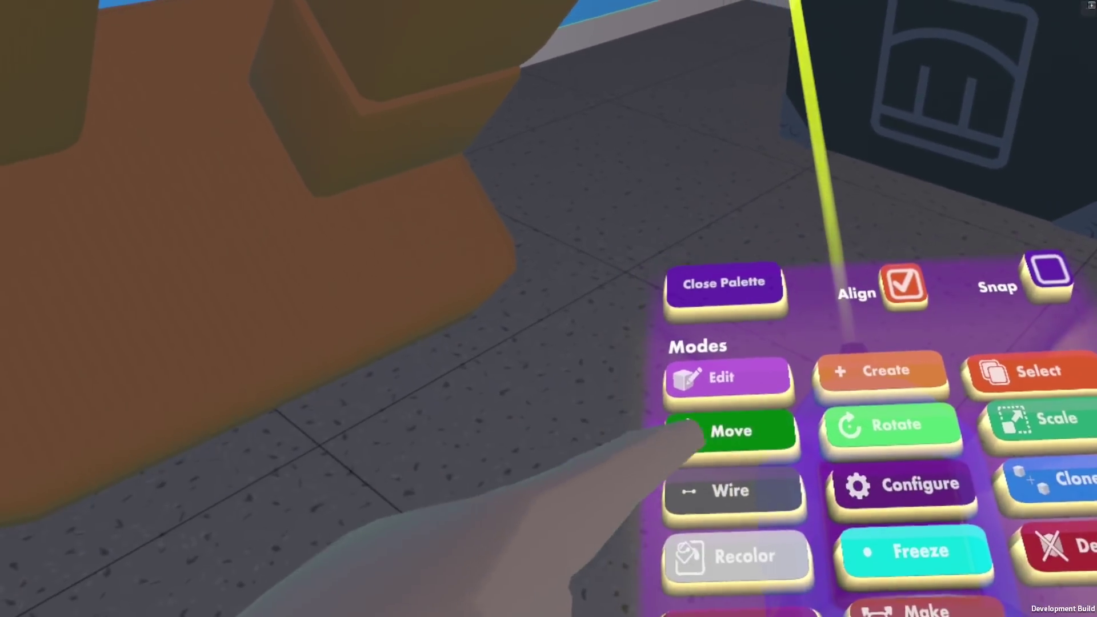
click(720, 433)
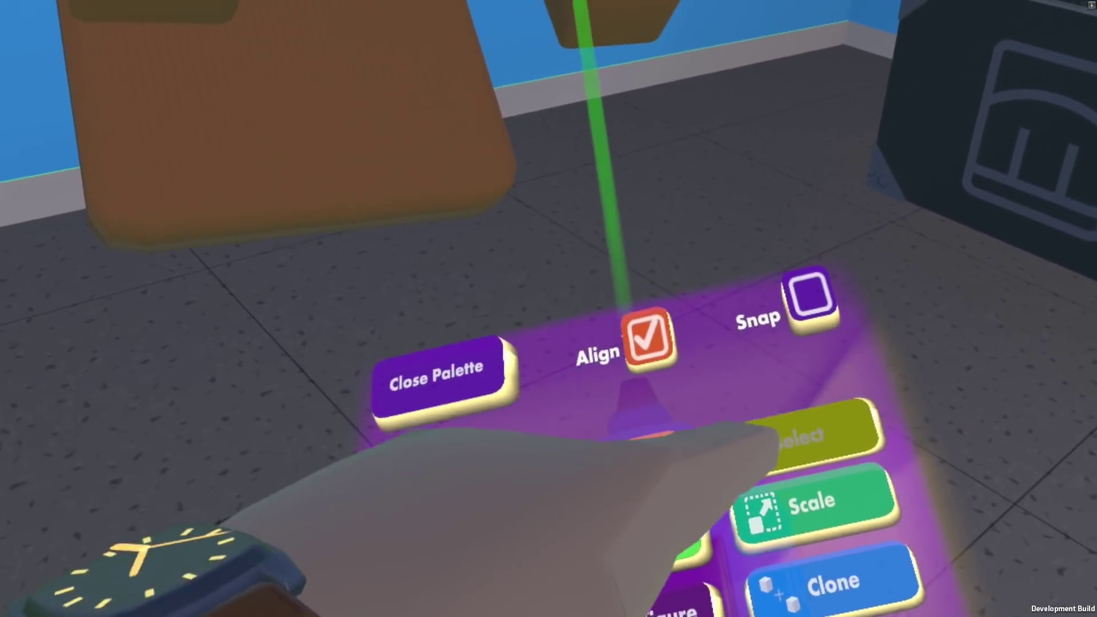
Select the slab's shape and the separate post, merge them into one shape, and move the merged shape.
click(800, 416)
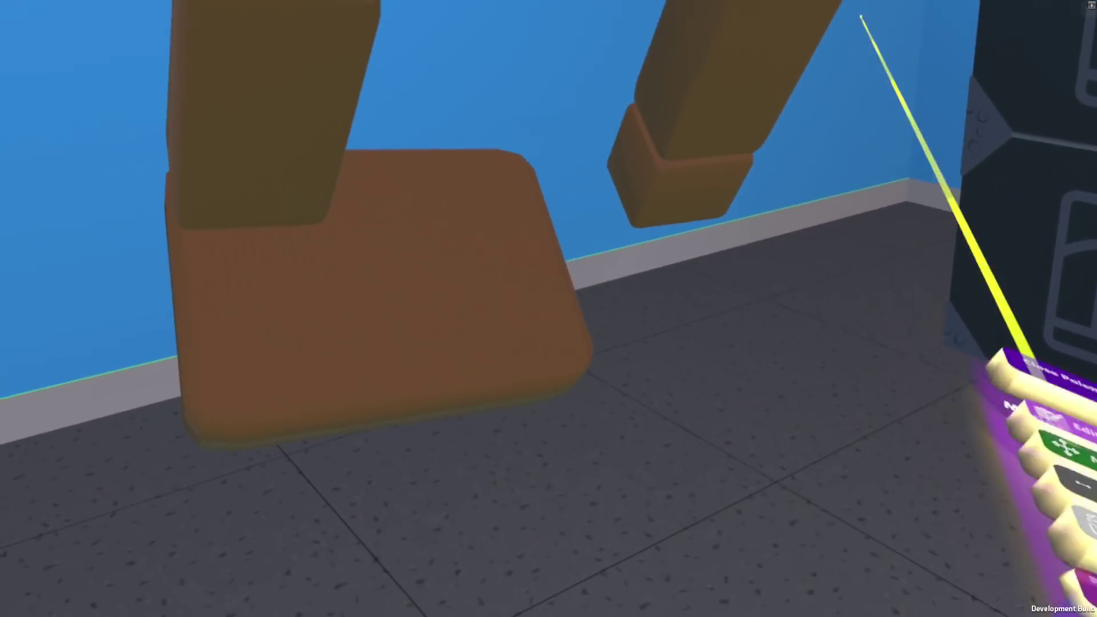
click(764, 110)
click(717, 310)
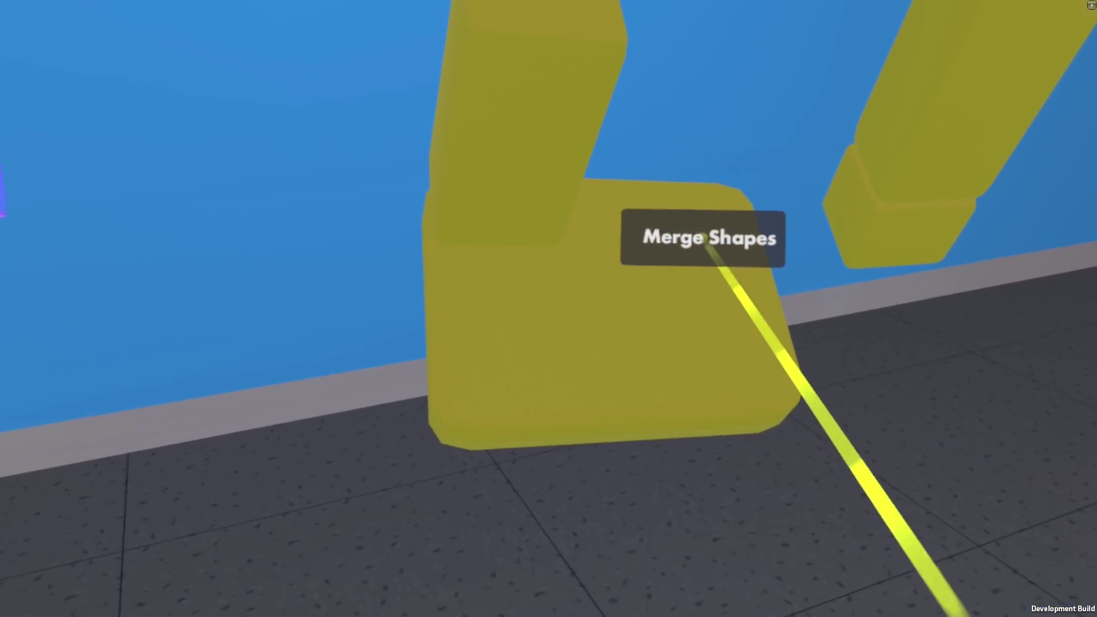
click(705, 262)
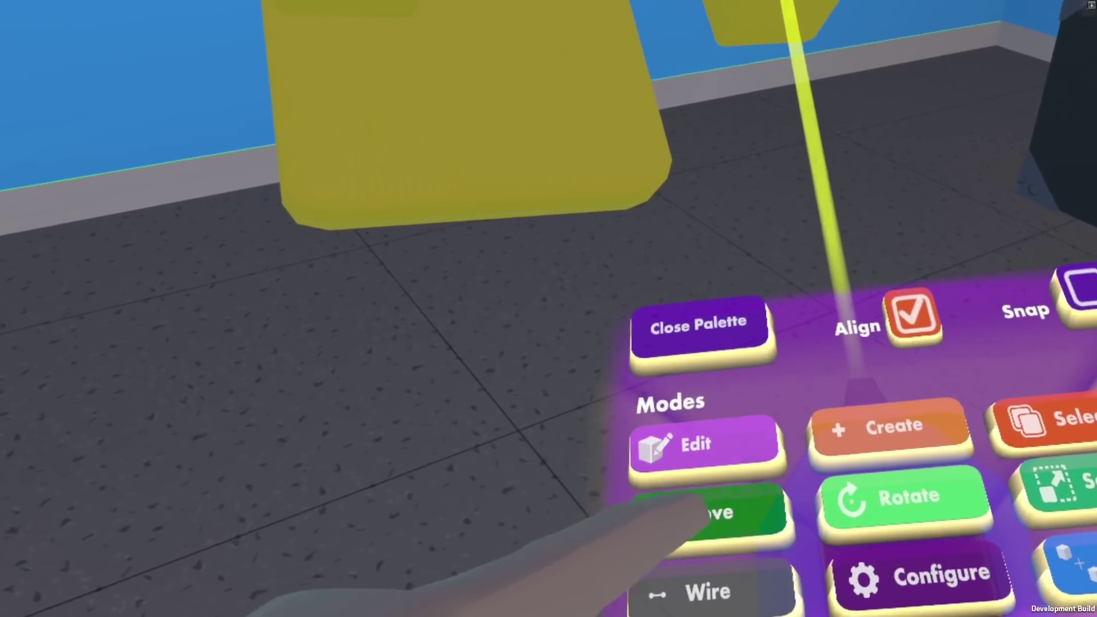
click(698, 511)
drag(1062, 68, 971, 51)
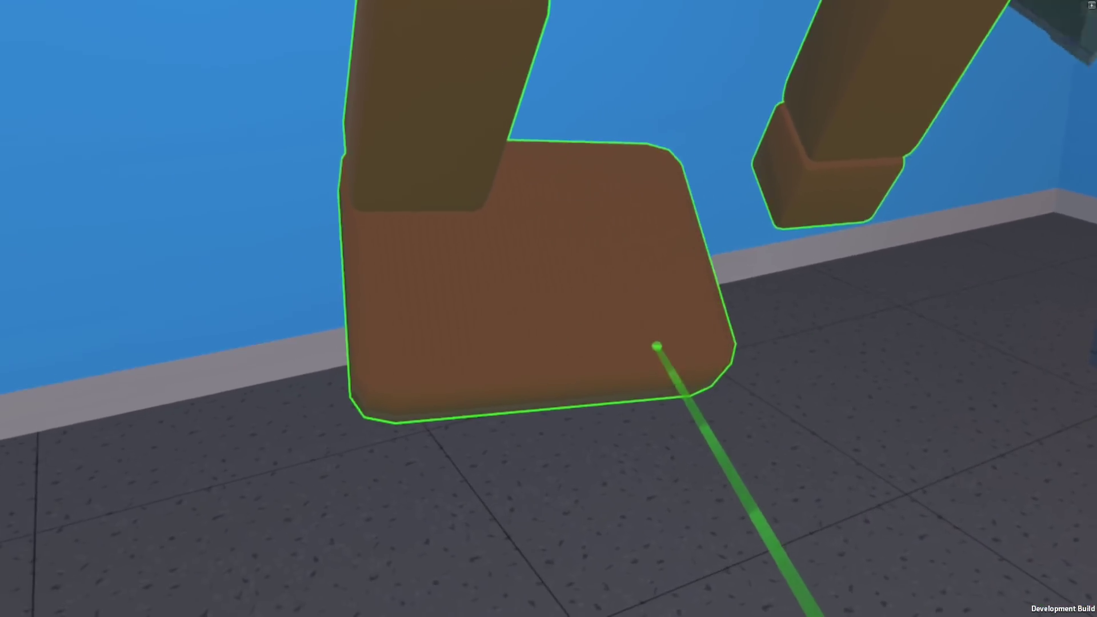